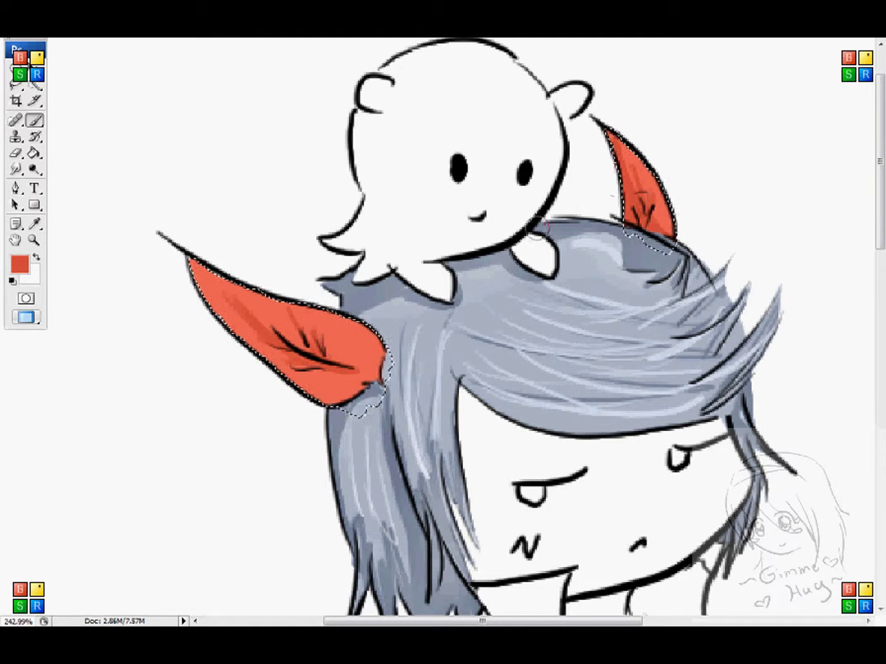
Sample the ears' red, lighten it to ff8a74, and brush highlights onto the pointed ears
{"action": "left_click", "coordinate": [34, 224]}
{"action": "left_click", "coordinate": [209, 283]}
{"action": "left_click", "coordinate": [20, 264]}
{"action": "mouse_move", "coordinate": [542, 185]}
{"action": "left_mouse_down"}
{"action": "mouse_move", "coordinate": [522, 182]}
{"action": "mouse_move", "coordinate": [535, 182]}
{"action": "left_mouse_up"}
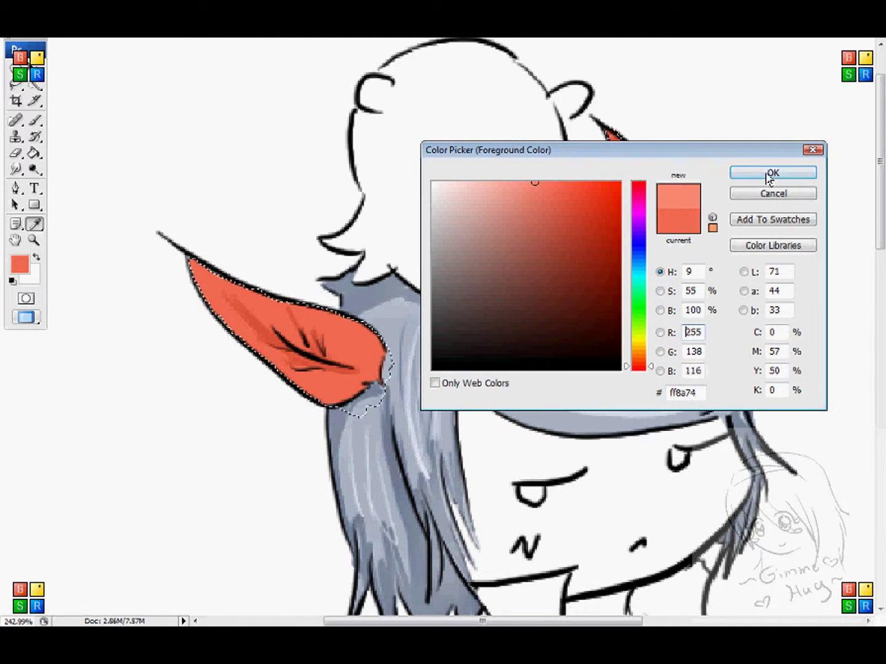
{"action": "left_click", "coordinate": [772, 174]}
{"action": "key", "text": "b"}
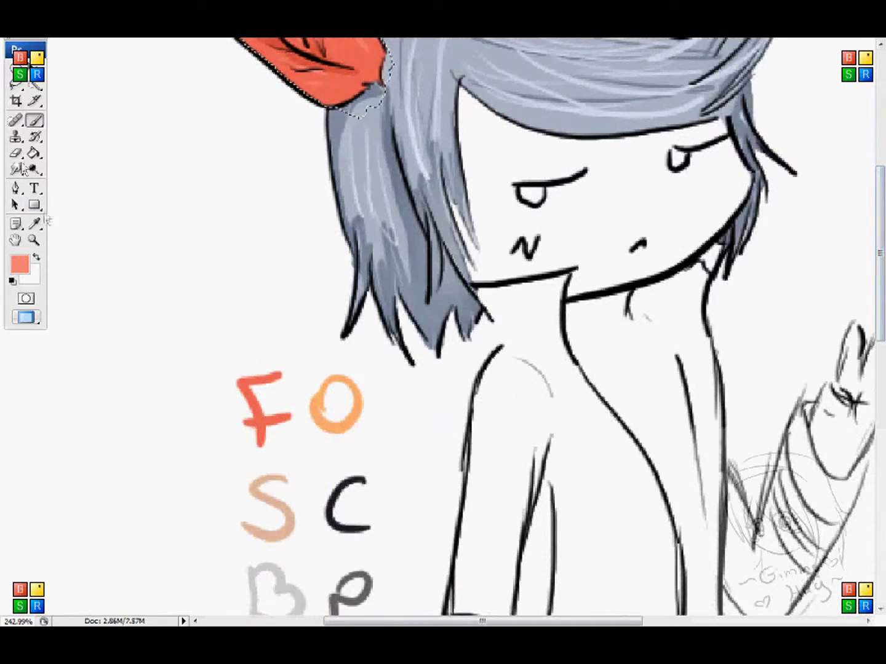
Sample the orange of the O swatch and paint the whole creature on the character's head with it
{"action": "left_click", "coordinate": [34, 223]}
{"action": "left_click", "coordinate": [341, 424]}
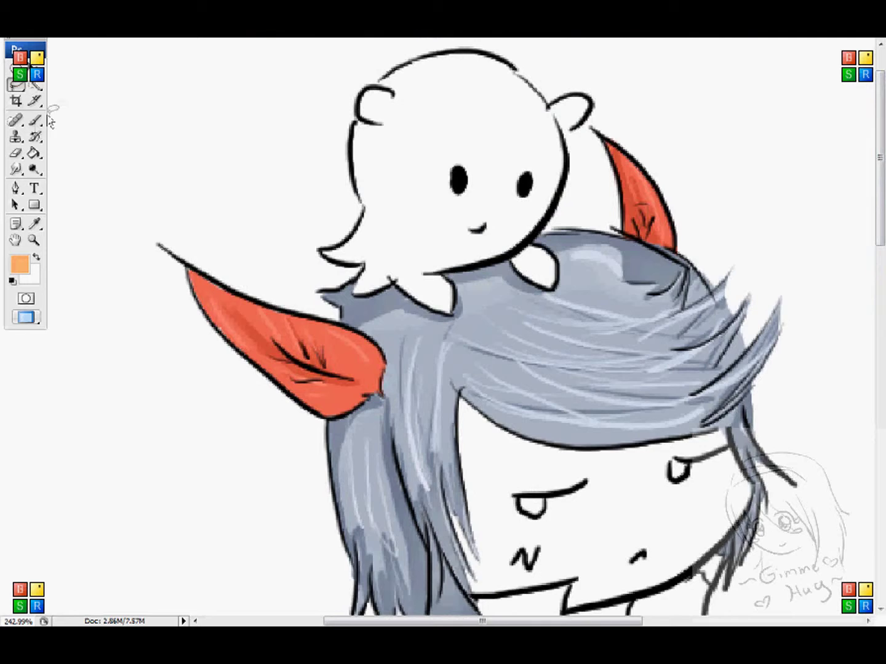
{"action": "left_click", "coordinate": [34, 120]}
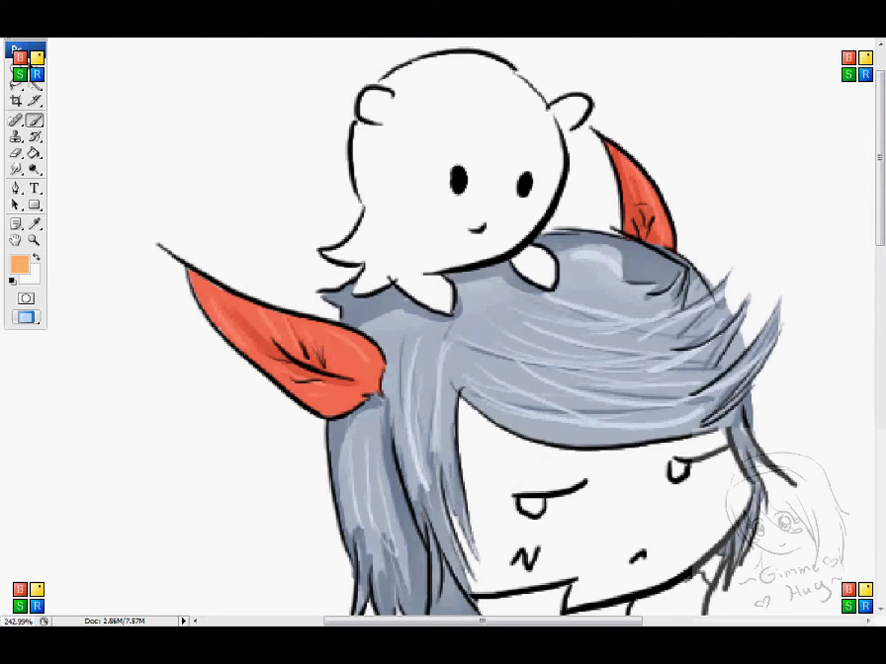
{"action": "mouse_move", "coordinate": [492, 265]}
{"action": "left_mouse_down"}
{"action": "mouse_move", "coordinate": [516, 221]}
{"action": "mouse_move", "coordinate": [480, 185]}
{"action": "mouse_move", "coordinate": [448, 287]}
{"action": "left_mouse_up"}
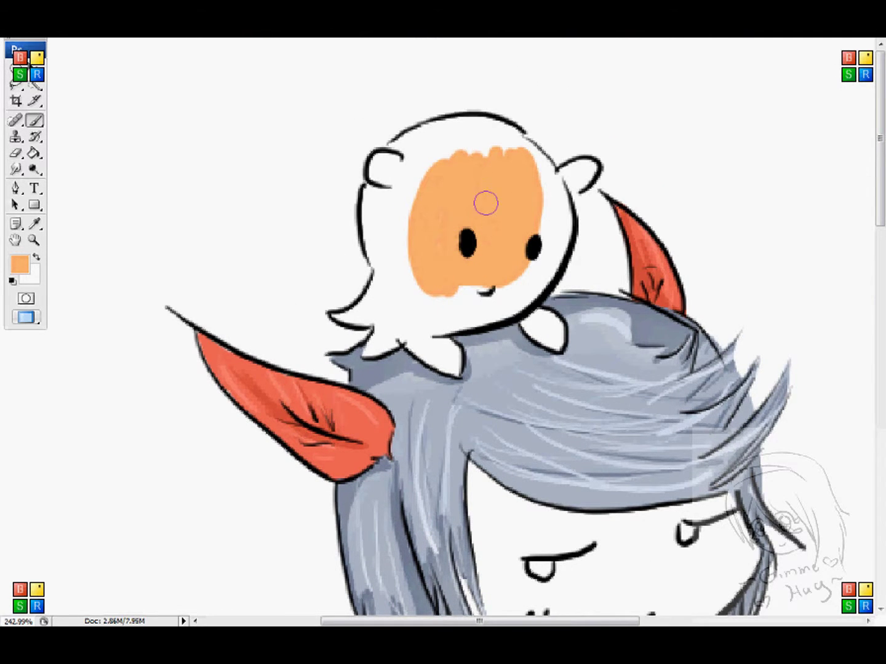
{"action": "mouse_move", "coordinate": [485, 203]}
{"action": "left_mouse_down"}
{"action": "mouse_move", "coordinate": [401, 208]}
{"action": "mouse_move", "coordinate": [384, 185]}
{"action": "mouse_move", "coordinate": [370, 237]}
{"action": "mouse_move", "coordinate": [399, 302]}
{"action": "mouse_move", "coordinate": [434, 340]}
{"action": "mouse_move", "coordinate": [416, 344]}
{"action": "mouse_move", "coordinate": [460, 293]}
{"action": "mouse_move", "coordinate": [516, 285]}
{"action": "mouse_move", "coordinate": [553, 320]}
{"action": "mouse_move", "coordinate": [543, 256]}
{"action": "mouse_move", "coordinate": [498, 240]}
{"action": "mouse_move", "coordinate": [546, 193]}
{"action": "mouse_move", "coordinate": [534, 154]}
{"action": "mouse_move", "coordinate": [562, 217]}
{"action": "mouse_move", "coordinate": [550, 269]}
{"action": "mouse_move", "coordinate": [577, 173]}
{"action": "mouse_move", "coordinate": [565, 194]}
{"action": "left_mouse_up"}
{"action": "mouse_move", "coordinate": [515, 139]}
{"action": "left_mouse_down"}
{"action": "mouse_move", "coordinate": [427, 140]}
{"action": "mouse_move", "coordinate": [418, 162]}
{"action": "mouse_move", "coordinate": [445, 133]}
{"action": "mouse_move", "coordinate": [425, 134]}
{"action": "left_mouse_up"}
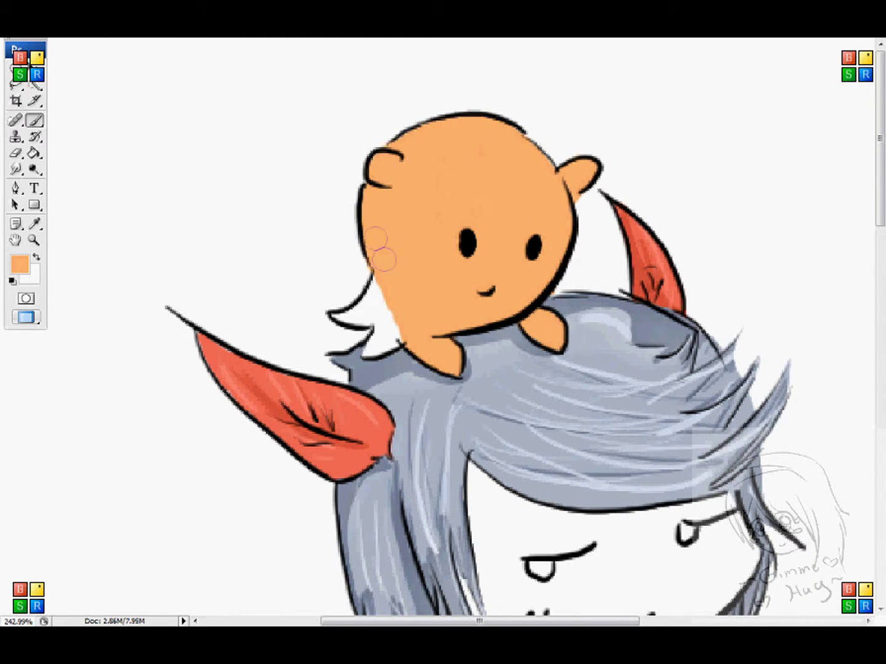
{"action": "mouse_move", "coordinate": [384, 259]}
{"action": "left_mouse_down"}
{"action": "mouse_move", "coordinate": [374, 306]}
{"action": "mouse_move", "coordinate": [396, 329]}
{"action": "left_mouse_up"}
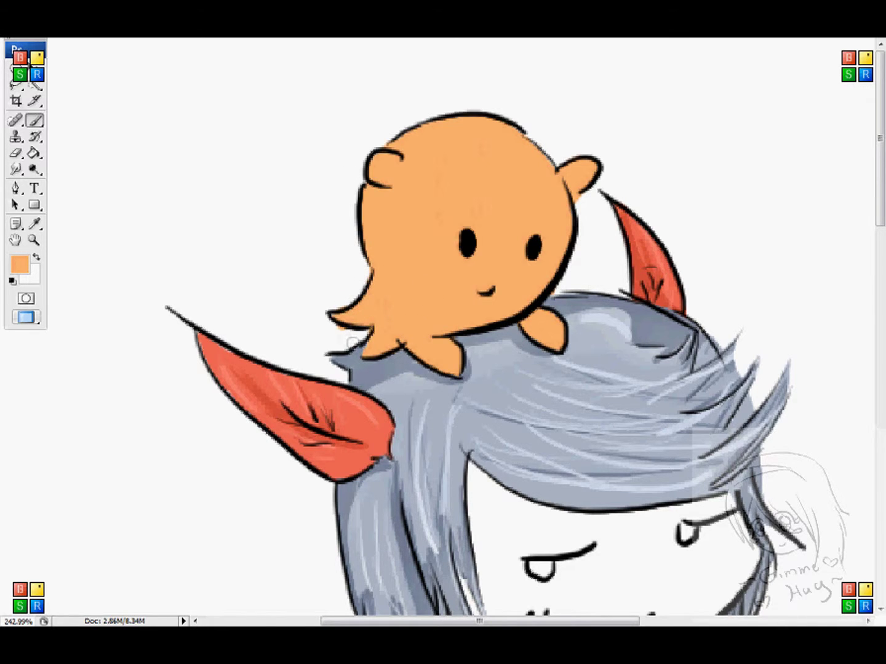
Select the creature's painted area and brush darker orange shading along its edge, tail, paws and ears
{"action": "left_click", "coordinate": [35, 85]}
{"action": "left_click", "coordinate": [137, 148]}
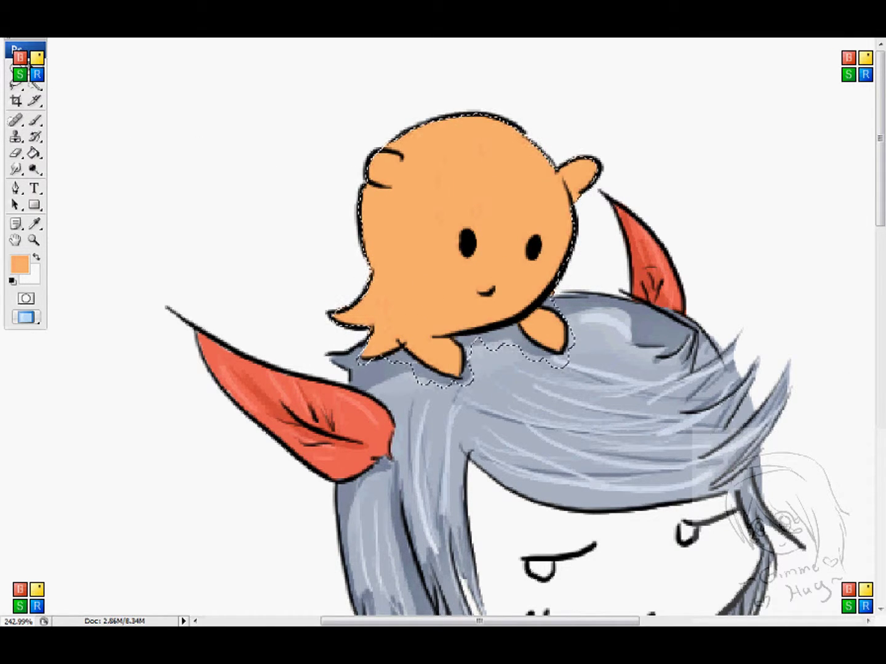
{"action": "left_click", "coordinate": [20, 268]}
{"action": "left_click", "coordinate": [560, 197]}
{"action": "left_click", "coordinate": [763, 174]}
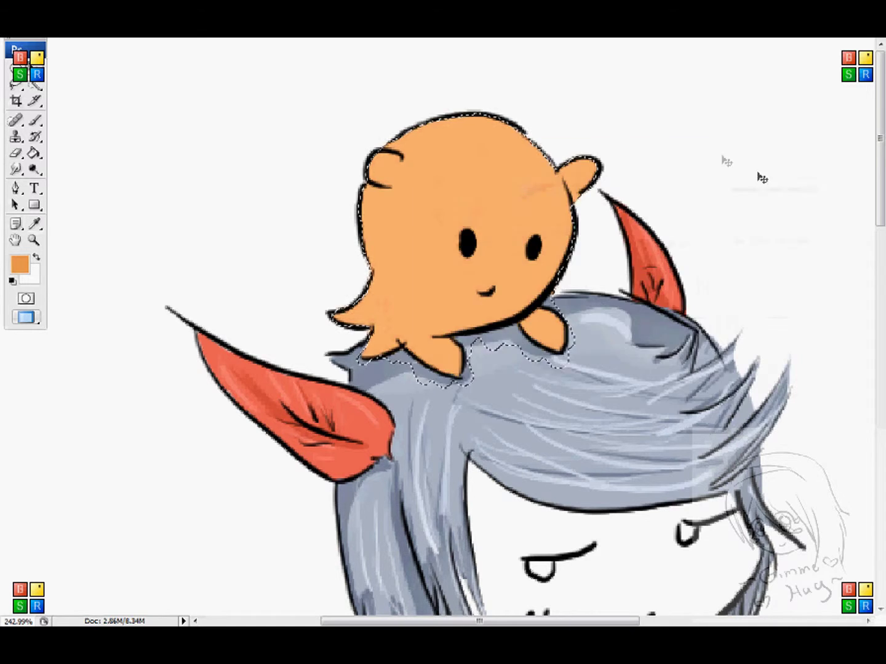
{"action": "key", "text": "b"}
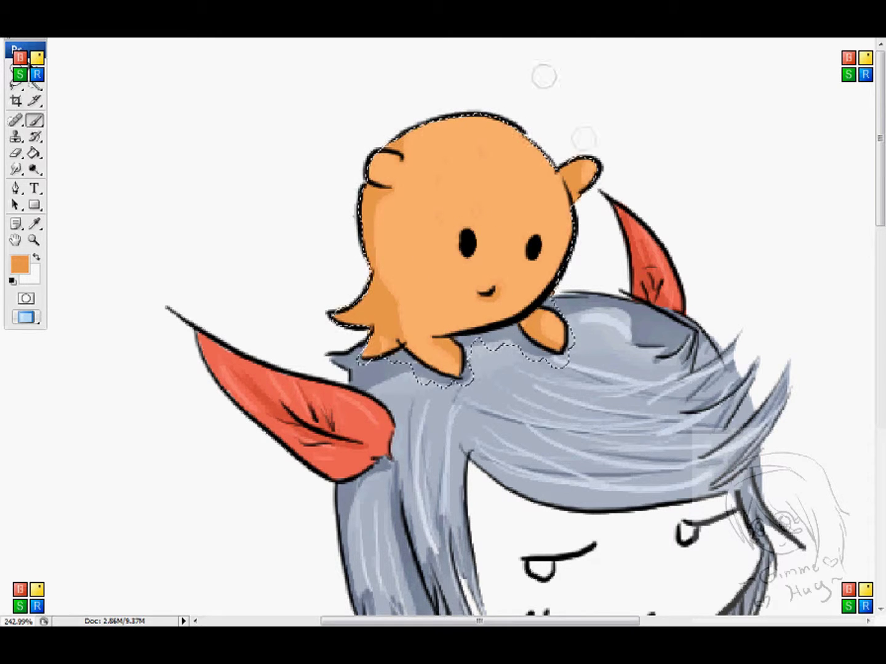
Sample the creature's base orange, lighten it to ffba7d, and brush soft highlights onto its head
{"action": "left_click", "coordinate": [34, 224]}
{"action": "left_click", "coordinate": [502, 193]}
{"action": "left_click", "coordinate": [20, 262]}
{"action": "left_click_drag", "start_coordinate": [514, 187], "coordinate": [541, 190]}
{"action": "left_click", "coordinate": [761, 173]}
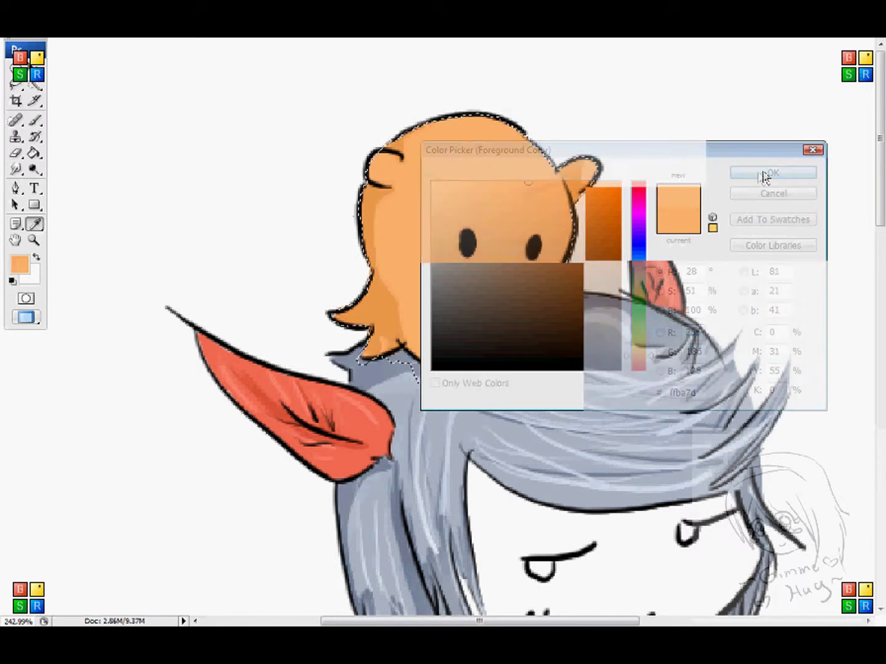
{"action": "key", "text": "b"}
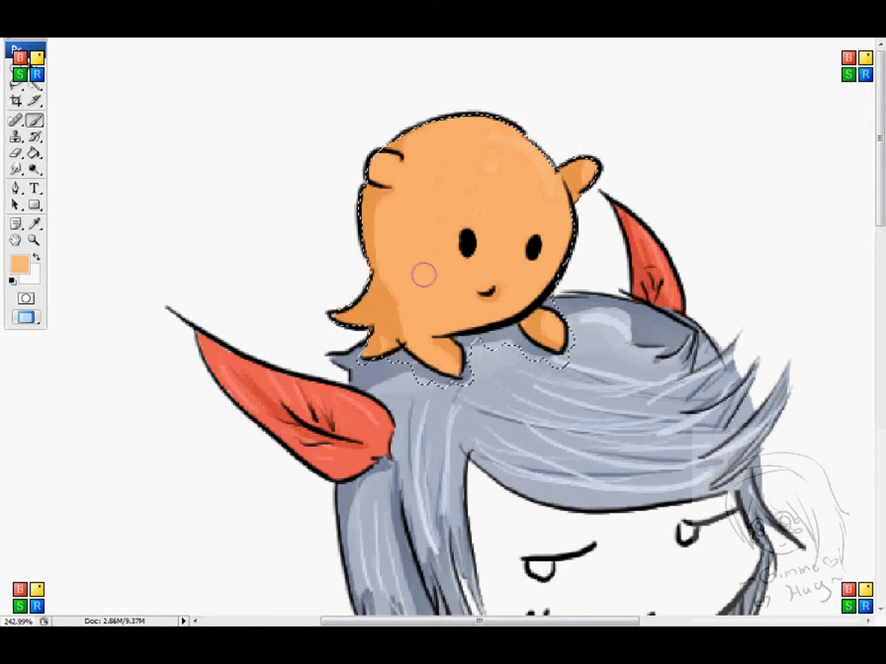
Set the paint colour to the paler orange ffcea2 and add brighter highlights to the creature's head and edge
{"action": "left_click", "coordinate": [26, 262]}
{"action": "left_click", "coordinate": [505, 186]}
{"action": "left_click", "coordinate": [772, 173]}
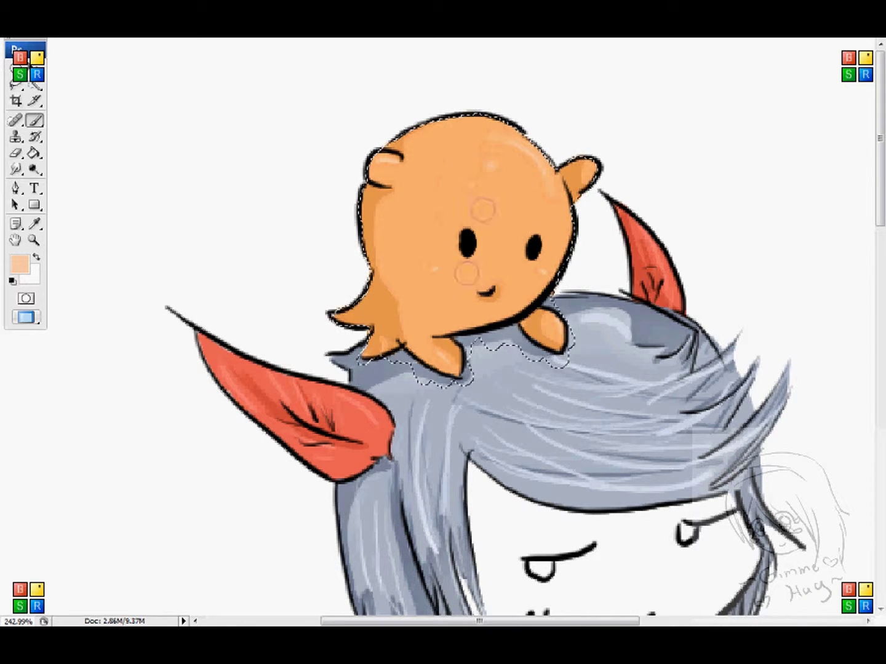
Paint light pink blush on both of the creature's cheeks and deepen it with pink fda9d0
{"action": "left_click", "coordinate": [20, 264]}
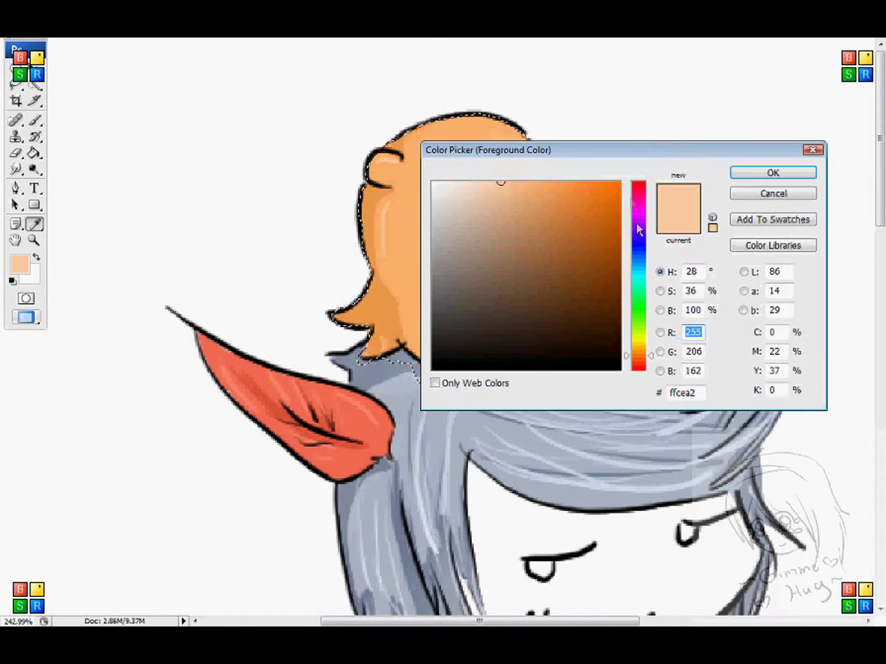
{"action": "left_click", "coordinate": [637, 198]}
{"action": "left_click", "coordinate": [769, 173]}
{"action": "left_click", "coordinate": [428, 278]}
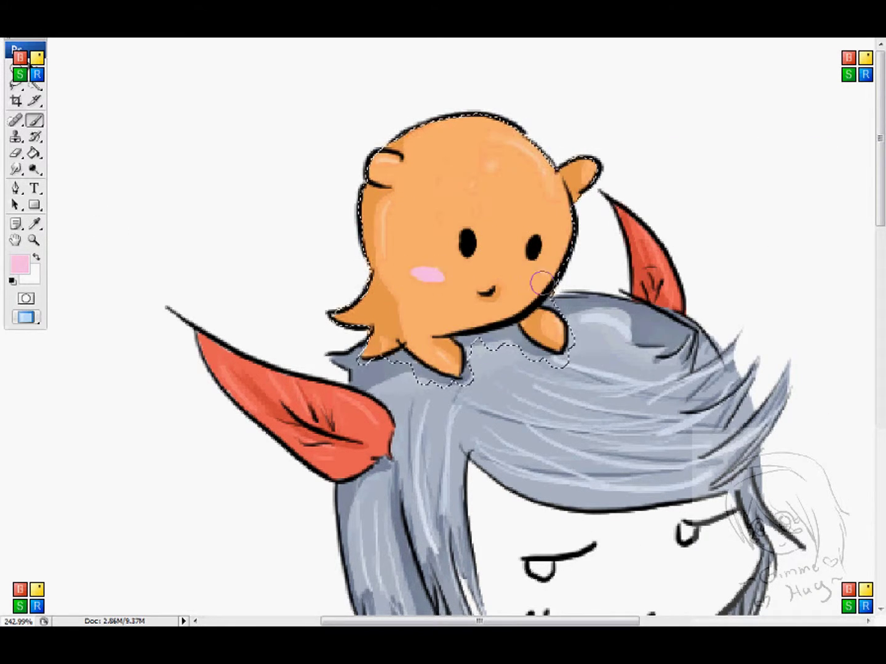
{"action": "left_click", "coordinate": [20, 265]}
{"action": "left_click", "coordinate": [765, 173]}
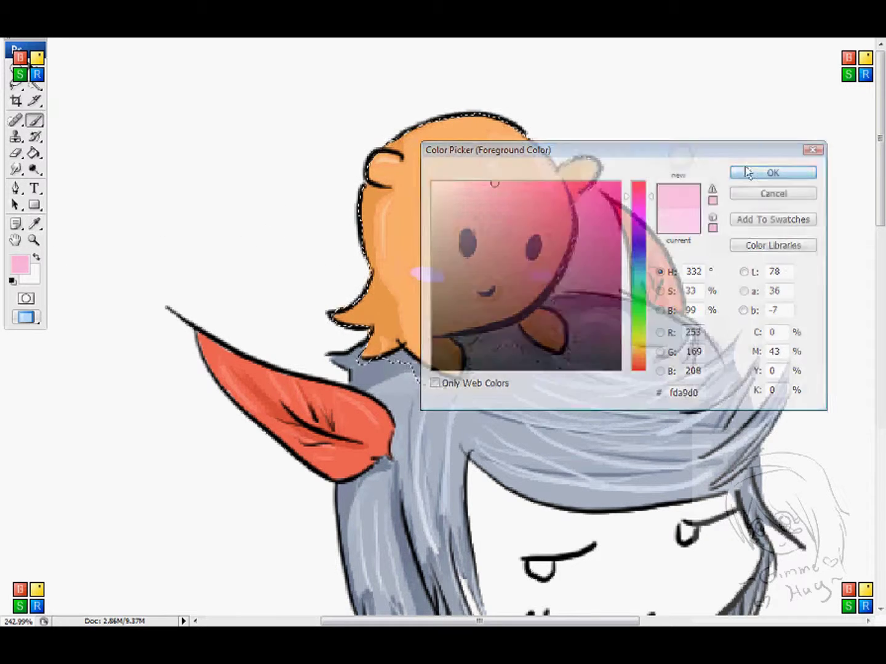
{"action": "left_click", "coordinate": [420, 275]}
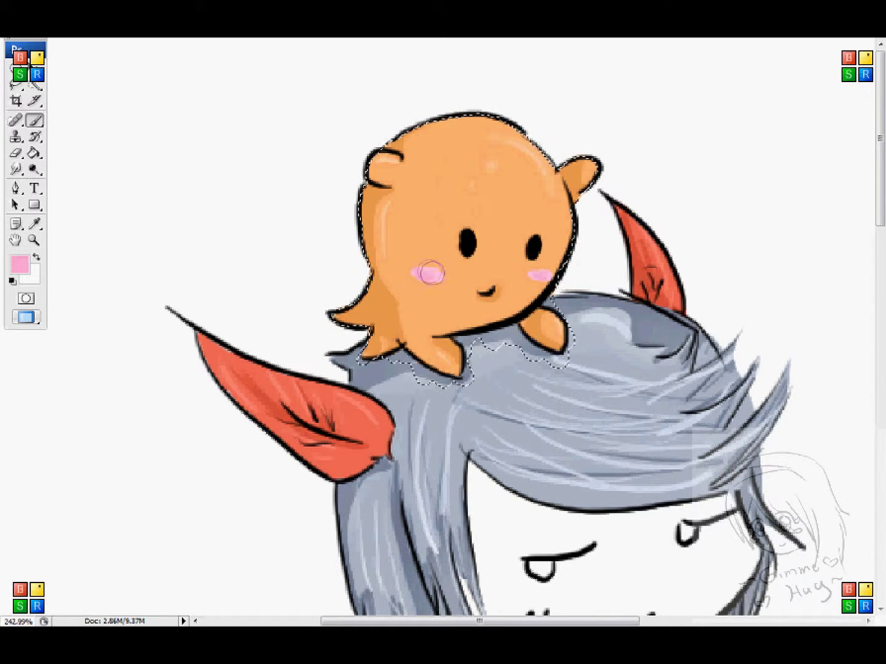
Try a bluish near-white grey on the coat's collar and shoulder, and undo the stroke
{"action": "double_click", "coordinate": [34, 240]}
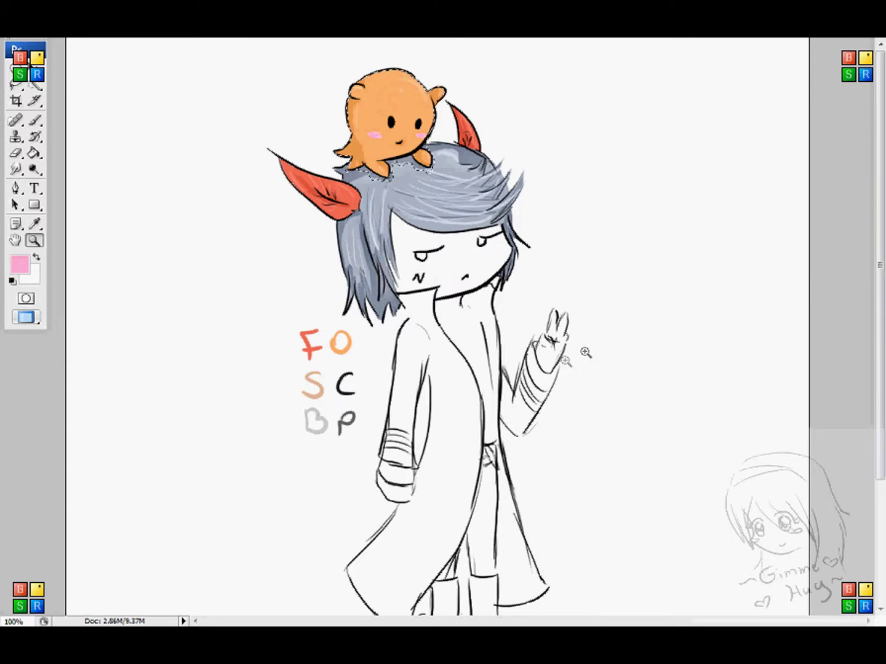
{"action": "left_click", "coordinate": [20, 267]}
{"action": "left_click", "coordinate": [433, 194]}
{"action": "left_click", "coordinate": [638, 239]}
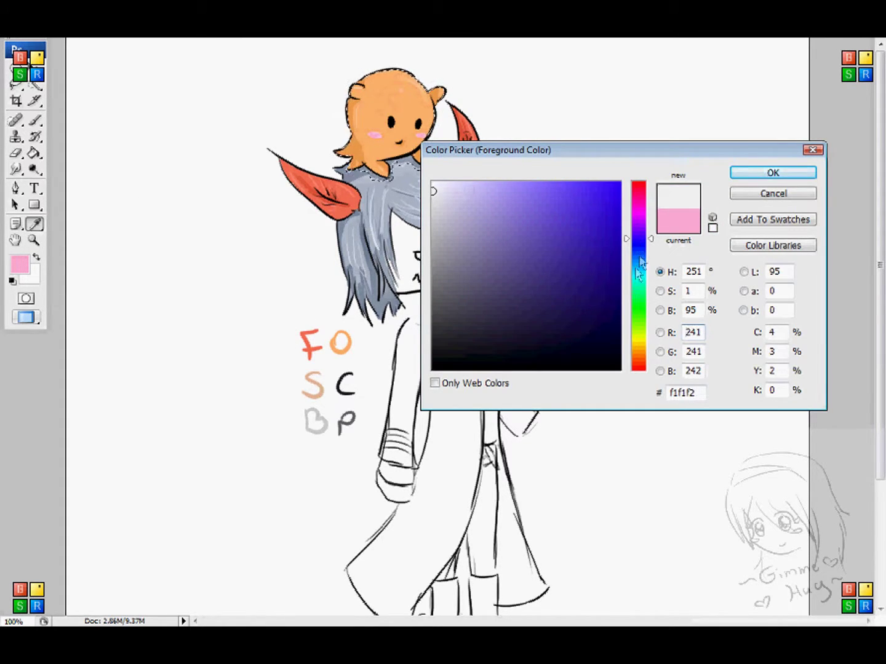
{"action": "left_click", "coordinate": [637, 270]}
{"action": "key", "text": "Return"}
{"action": "left_click_drag", "start_coordinate": [878, 264], "coordinate": [878, 359]}
{"action": "left_click_drag", "start_coordinate": [306, 136], "coordinate": [618, 530]}
{"action": "key", "text": "b"}
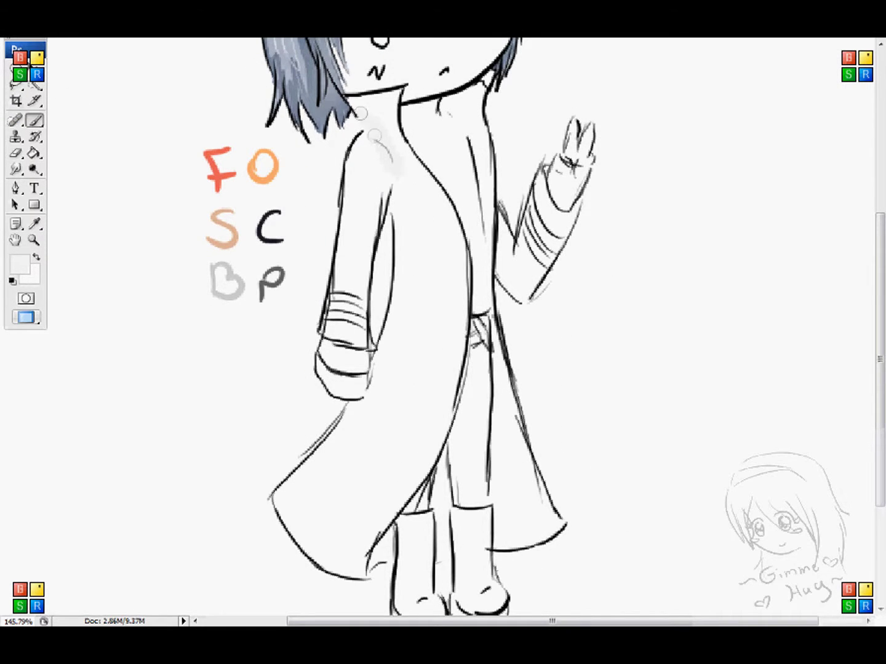
{"action": "key", "text": "ctrl+z"}
Try the lighter near-white f3f5f7 on the coat's shoulder, and undo the stroke
{"action": "left_click", "coordinate": [19, 267]}
{"action": "left_click", "coordinate": [436, 188]}
{"action": "left_click", "coordinate": [737, 175]}
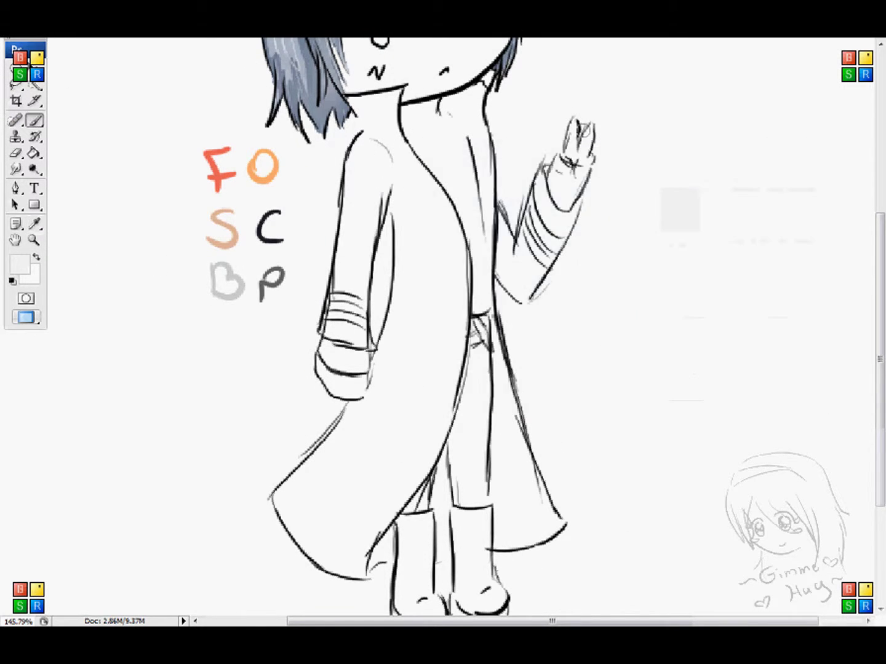
{"action": "mouse_move", "coordinate": [384, 134]}
{"action": "left_mouse_down"}
{"action": "mouse_move", "coordinate": [370, 154]}
{"action": "mouse_move", "coordinate": [359, 211]}
{"action": "left_mouse_up"}
{"action": "key", "text": "ctrl+z"}
Choose an even lighter near-white and paint the coat's collar, body and both sleeves with it
{"action": "left_click", "coordinate": [20, 265]}
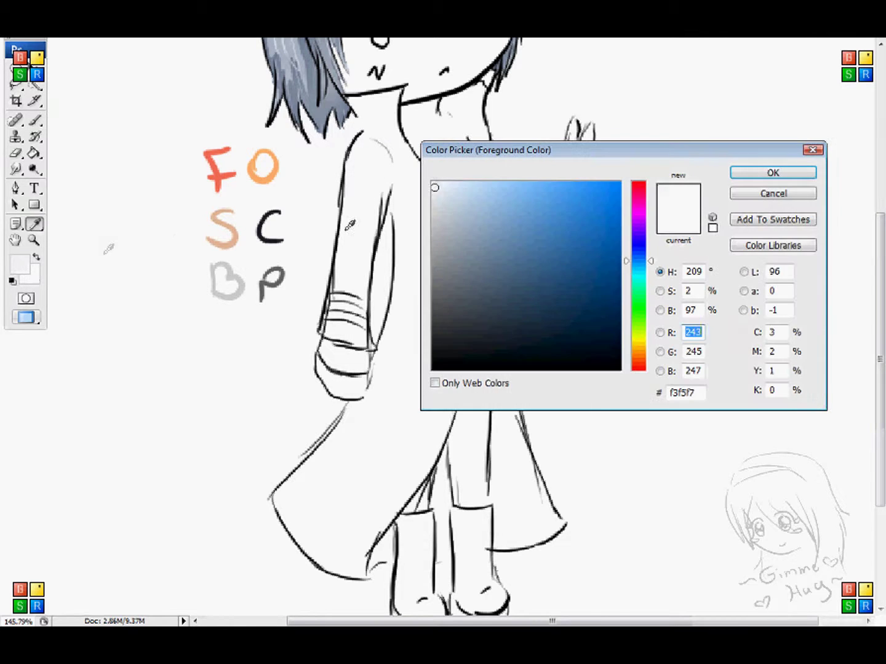
{"action": "left_click", "coordinate": [433, 185]}
{"action": "key", "text": "Return"}
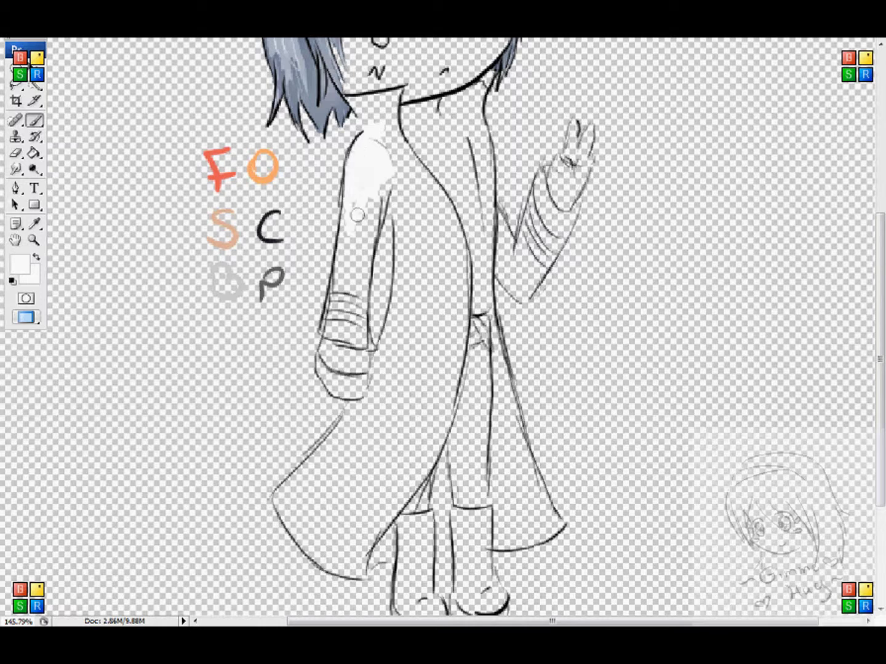
{"action": "mouse_move", "coordinate": [357, 214]}
{"action": "left_mouse_down"}
{"action": "mouse_move", "coordinate": [353, 193]}
{"action": "mouse_move", "coordinate": [371, 173]}
{"action": "mouse_move", "coordinate": [368, 241]}
{"action": "mouse_move", "coordinate": [347, 214]}
{"action": "left_mouse_up"}
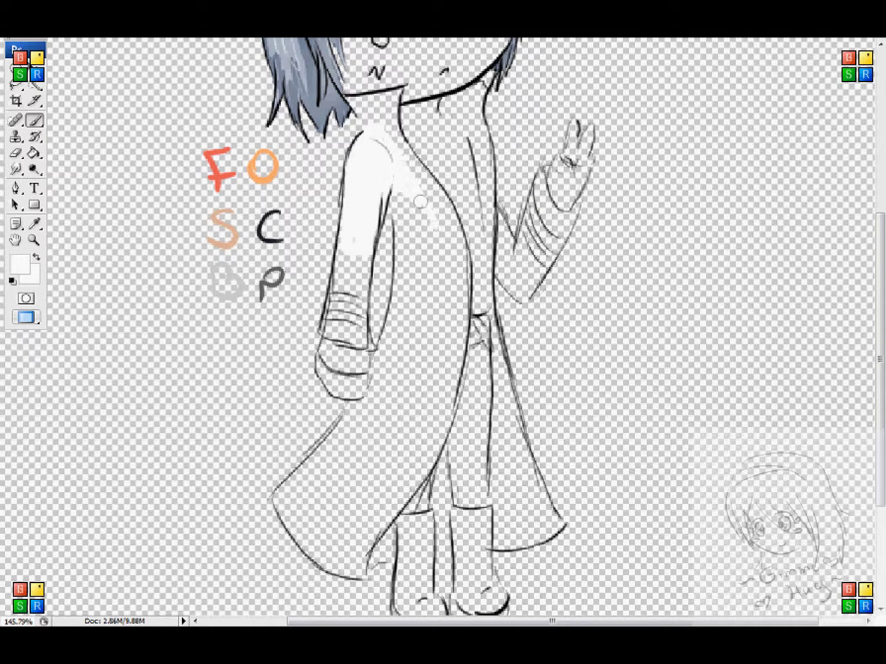
{"action": "mouse_move", "coordinate": [420, 202]}
{"action": "left_mouse_down"}
{"action": "mouse_move", "coordinate": [412, 271]}
{"action": "mouse_move", "coordinate": [422, 344]}
{"action": "mouse_move", "coordinate": [408, 224]}
{"action": "left_mouse_up"}
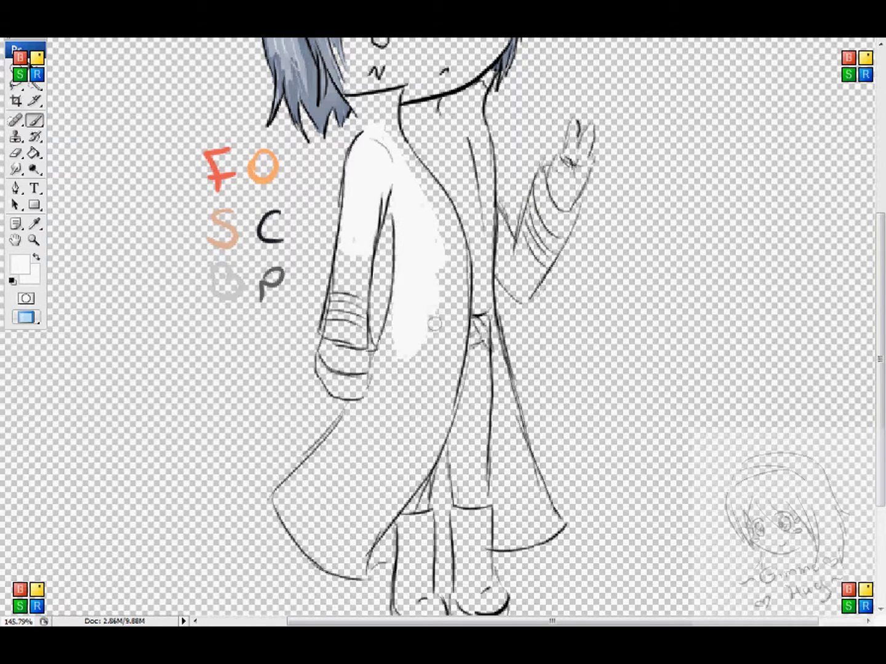
{"action": "mouse_move", "coordinate": [434, 322]}
{"action": "left_mouse_down"}
{"action": "mouse_move", "coordinate": [460, 280]}
{"action": "mouse_move", "coordinate": [445, 296]}
{"action": "mouse_move", "coordinate": [444, 268]}
{"action": "left_mouse_up"}
{"action": "mouse_move", "coordinate": [409, 374]}
{"action": "left_mouse_down"}
{"action": "mouse_move", "coordinate": [407, 411]}
{"action": "mouse_move", "coordinate": [448, 350]}
{"action": "mouse_move", "coordinate": [425, 463]}
{"action": "mouse_move", "coordinate": [445, 366]}
{"action": "mouse_move", "coordinate": [387, 427]}
{"action": "mouse_move", "coordinate": [375, 363]}
{"action": "mouse_move", "coordinate": [375, 502]}
{"action": "mouse_move", "coordinate": [429, 456]}
{"action": "left_mouse_up"}
{"action": "mouse_move", "coordinate": [376, 387]}
{"action": "left_mouse_down"}
{"action": "mouse_move", "coordinate": [347, 416]}
{"action": "mouse_move", "coordinate": [320, 481]}
{"action": "mouse_move", "coordinate": [351, 550]}
{"action": "left_mouse_up"}
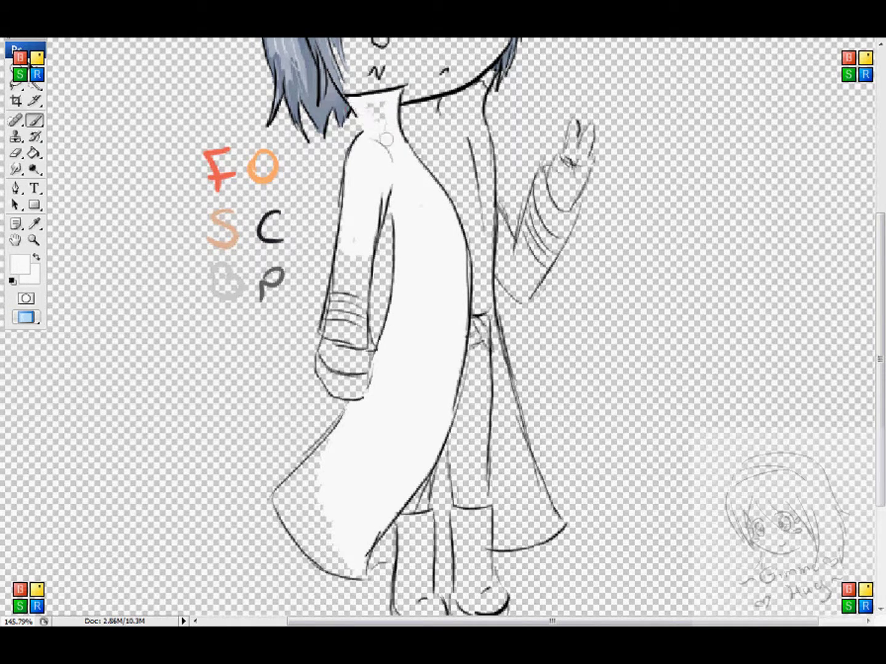
{"action": "mouse_move", "coordinate": [351, 244]}
{"action": "left_mouse_down"}
{"action": "mouse_move", "coordinate": [345, 225]}
{"action": "mouse_move", "coordinate": [363, 291]}
{"action": "left_mouse_up"}
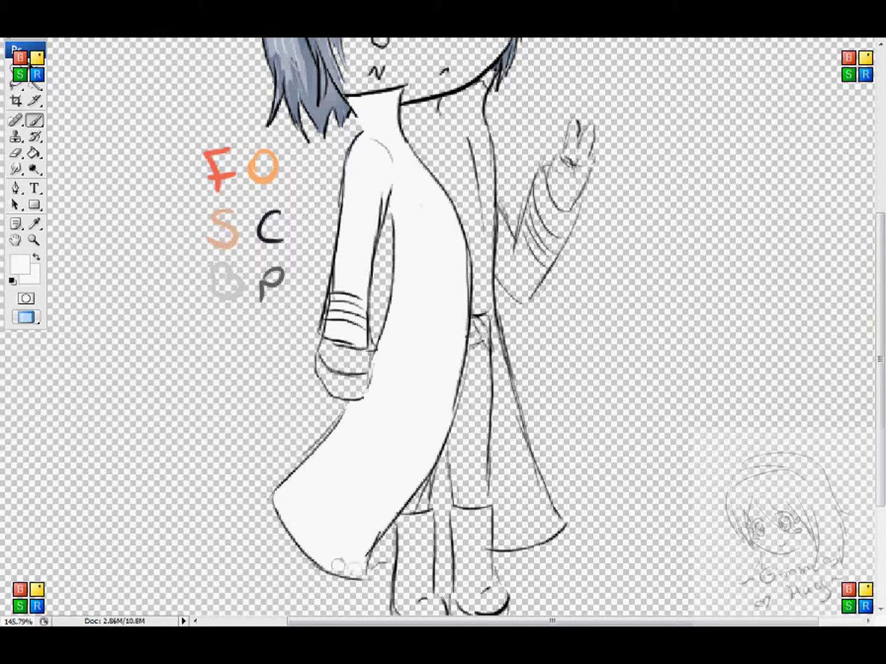
{"action": "mouse_move", "coordinate": [361, 415]}
{"action": "left_mouse_down"}
{"action": "mouse_move", "coordinate": [366, 357]}
{"action": "mouse_move", "coordinate": [423, 514]}
{"action": "left_mouse_up"}
{"action": "left_click_drag", "start_coordinate": [563, 341], "coordinate": [562, 368]}
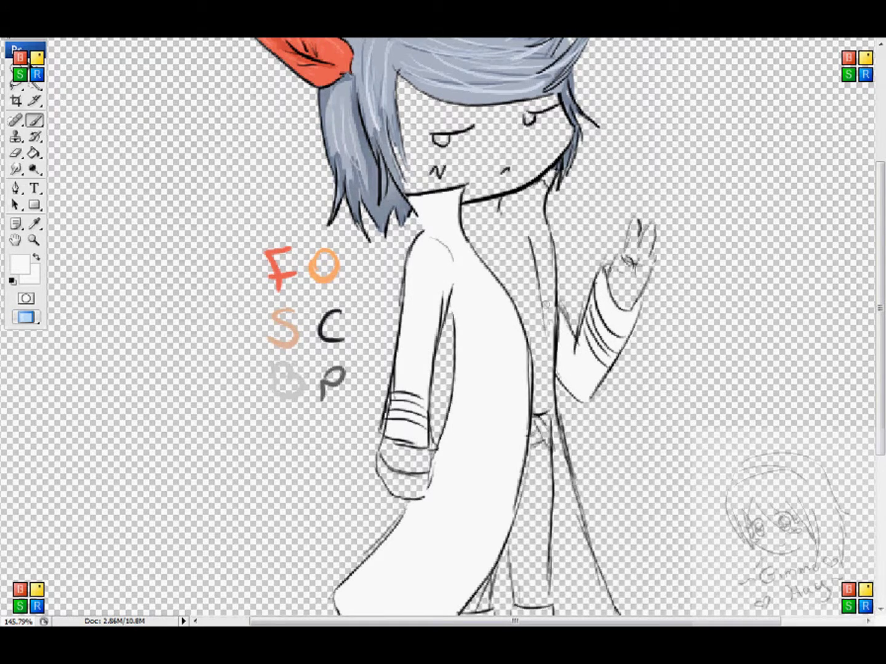
Select the painted coat and shade its collar, shoulder fold and the area beside the lowered sleeve with grey f0f0f0
{"action": "left_click", "coordinate": [35, 84]}
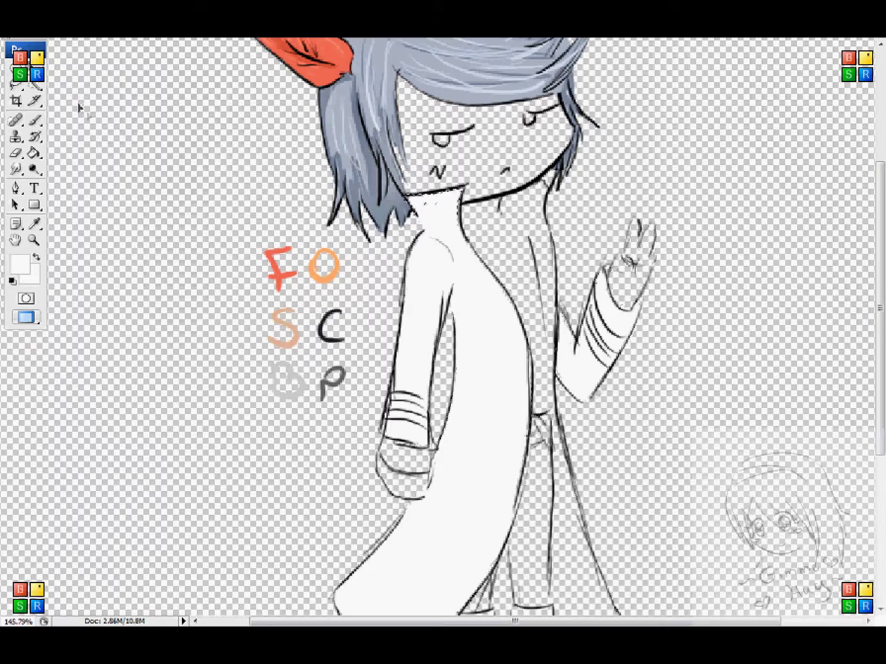
{"action": "left_click", "coordinate": [79, 109]}
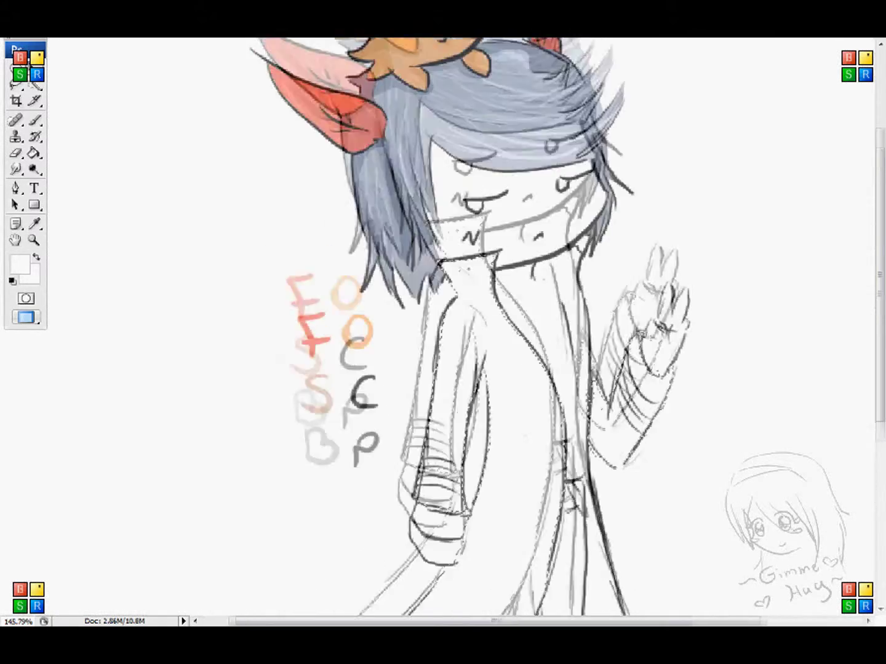
{"action": "key", "text": "ctrl+plus"}
{"action": "left_click", "coordinate": [20, 264]}
{"action": "left_click", "coordinate": [432, 192]}
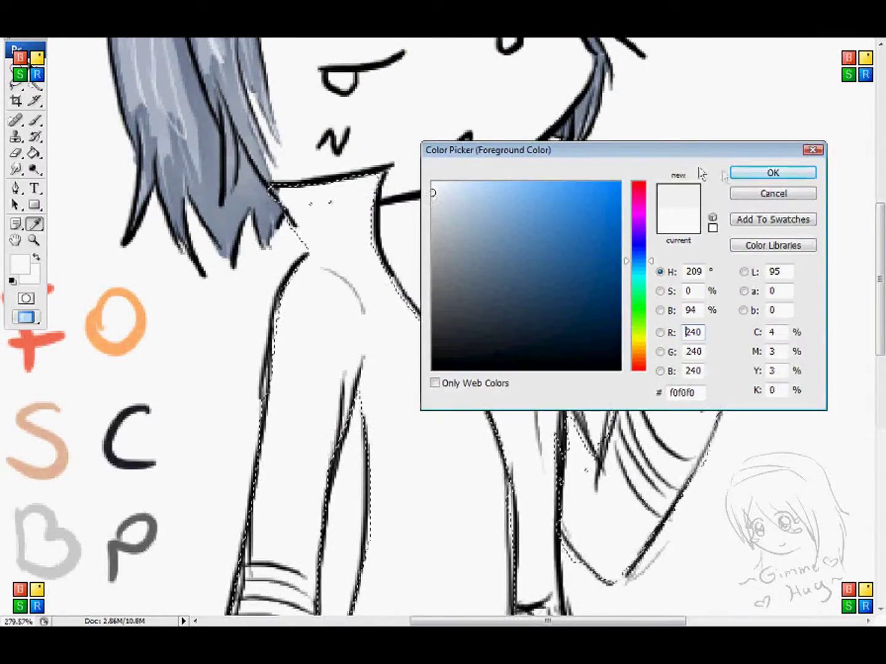
{"action": "key", "text": "Return"}
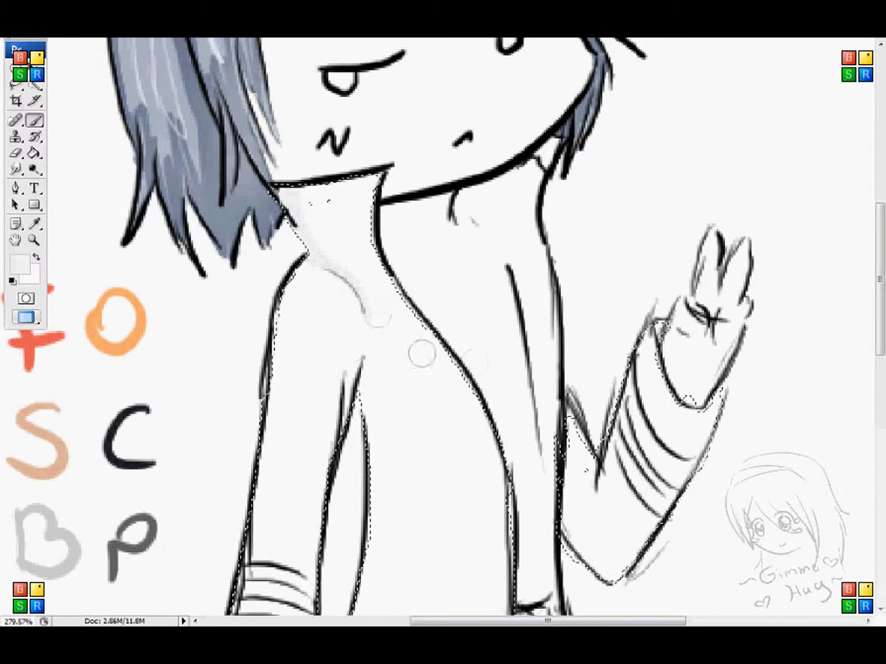
{"action": "left_click_drag", "start_coordinate": [364, 304], "coordinate": [379, 492]}
{"action": "mouse_move", "coordinate": [373, 378]}
{"action": "left_mouse_down"}
{"action": "mouse_move", "coordinate": [469, 283]}
{"action": "mouse_move", "coordinate": [448, 552]}
{"action": "left_mouse_up"}
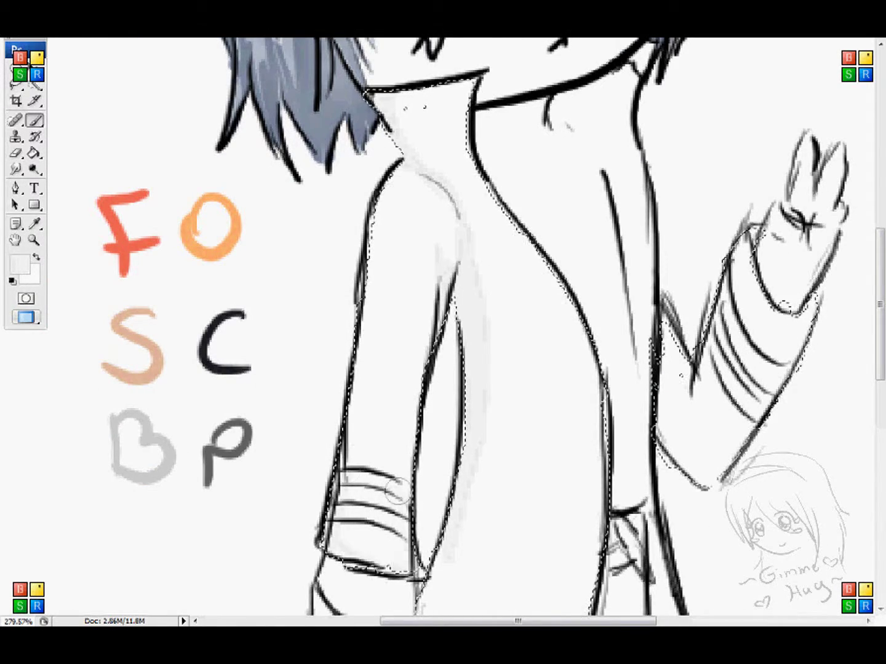
Continue the light grey shading on the sleeves, the raised arm's elbow and the coat's lower folds
{"action": "scroll", "coordinate": [667, 237], "scroll_direction": "down", "scroll_amount": 3}
{"action": "mouse_move", "coordinate": [661, 247]}
{"action": "left_mouse_down"}
{"action": "mouse_move", "coordinate": [685, 296]}
{"action": "mouse_move", "coordinate": [678, 249]}
{"action": "mouse_move", "coordinate": [702, 220]}
{"action": "mouse_move", "coordinate": [722, 150]}
{"action": "mouse_move", "coordinate": [750, 102]}
{"action": "mouse_move", "coordinate": [752, 282]}
{"action": "left_mouse_up"}
{"action": "mouse_move", "coordinate": [419, 430]}
{"action": "left_mouse_down"}
{"action": "mouse_move", "coordinate": [418, 476]}
{"action": "mouse_move", "coordinate": [555, 233]}
{"action": "left_mouse_up"}
{"action": "mouse_move", "coordinate": [555, 287]}
{"action": "left_mouse_down"}
{"action": "mouse_move", "coordinate": [524, 360]}
{"action": "mouse_move", "coordinate": [384, 492]}
{"action": "left_mouse_up"}
{"action": "left_click_drag", "start_coordinate": [525, 339], "coordinate": [409, 599]}
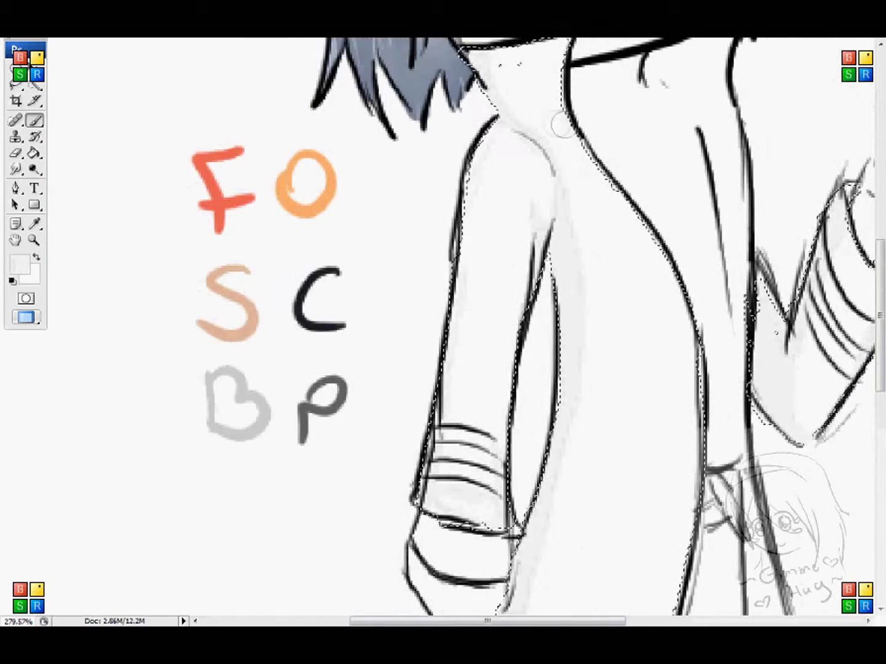
{"action": "double_click", "coordinate": [34, 240]}
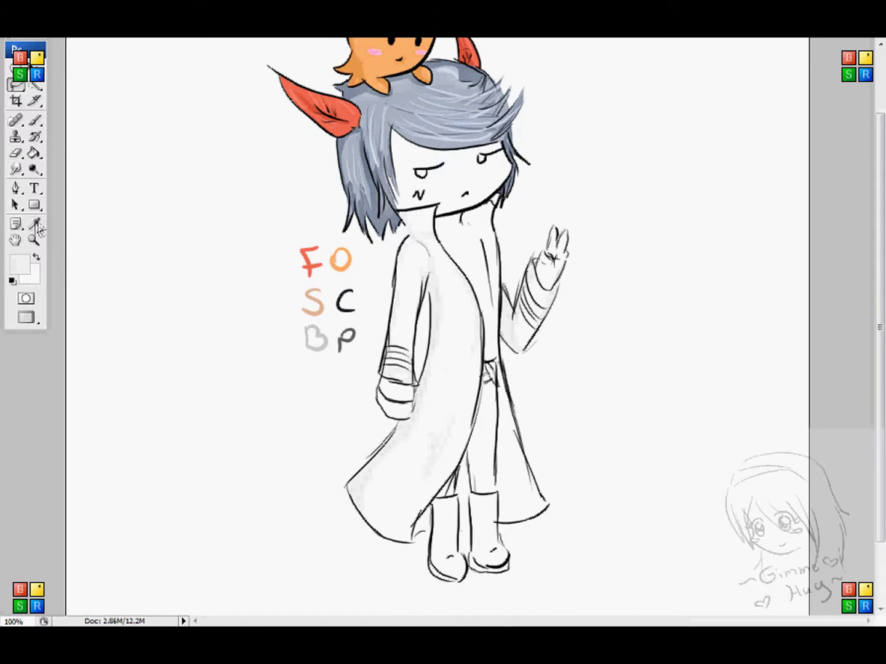
Pick the near-black coat colour and paint the coat's inner lining between the legs and beside the boot
{"action": "left_click", "coordinate": [36, 226]}
{"action": "left_click", "coordinate": [34, 239]}
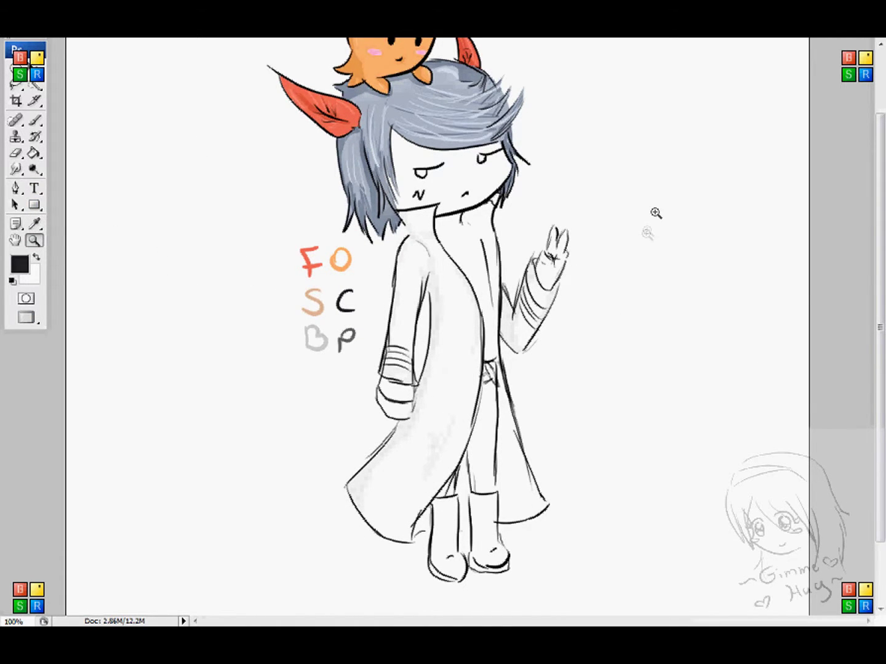
{"action": "left_click_drag", "start_coordinate": [572, 327], "coordinate": [362, 591]}
{"action": "key", "text": "n"}
{"action": "key", "text": "b"}
{"action": "mouse_move", "coordinate": [428, 339]}
{"action": "left_mouse_down"}
{"action": "mouse_move", "coordinate": [437, 310]}
{"action": "mouse_move", "coordinate": [440, 347]}
{"action": "mouse_move", "coordinate": [430, 339]}
{"action": "mouse_move", "coordinate": [418, 379]}
{"action": "left_mouse_up"}
{"action": "key", "text": "ctrl+z"}
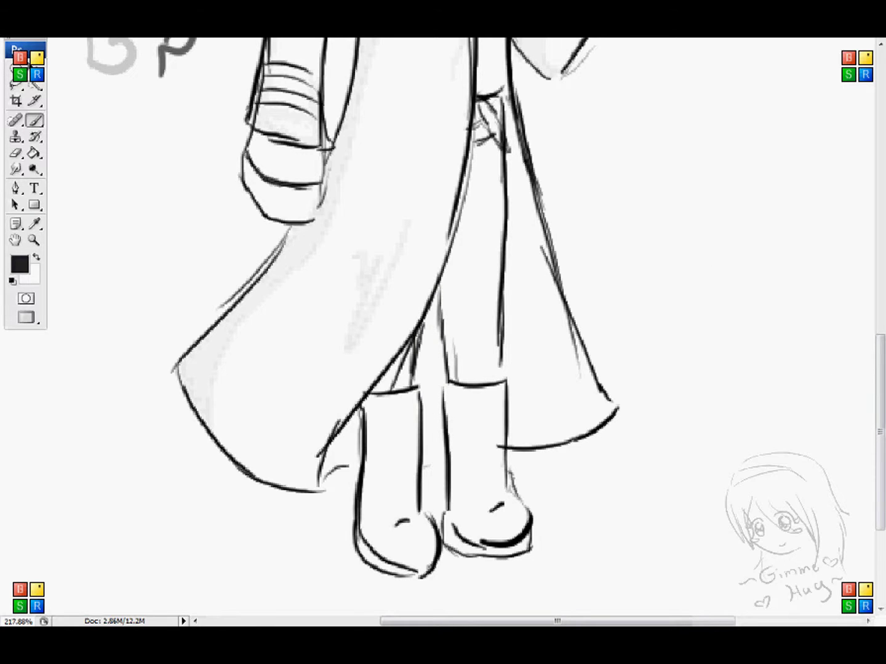
{"action": "mouse_move", "coordinate": [432, 341]}
{"action": "left_mouse_down"}
{"action": "mouse_move", "coordinate": [430, 442]}
{"action": "mouse_move", "coordinate": [437, 397]}
{"action": "left_mouse_up"}
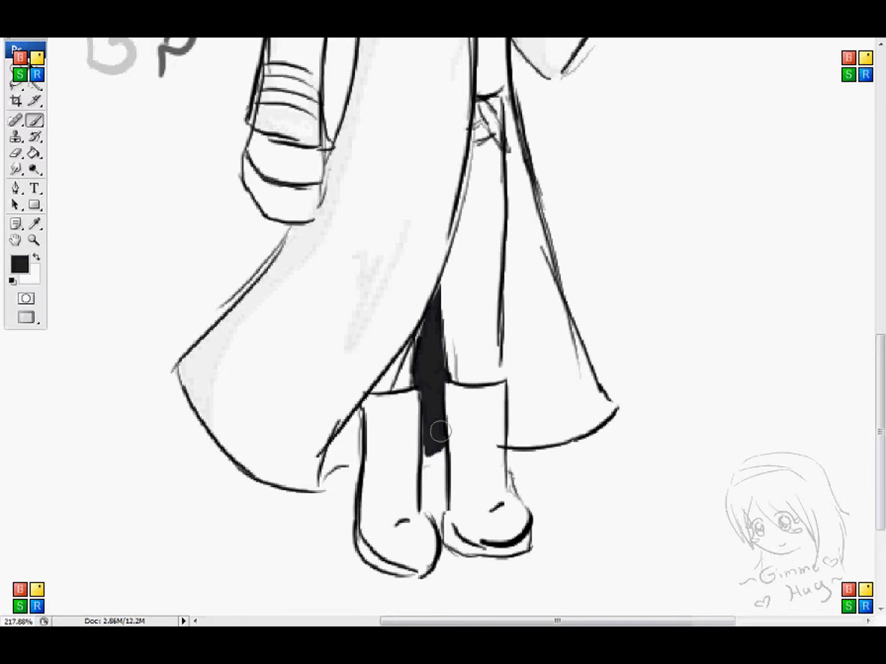
{"action": "mouse_move", "coordinate": [360, 409]}
{"action": "left_mouse_down"}
{"action": "mouse_move", "coordinate": [348, 449]}
{"action": "mouse_move", "coordinate": [335, 432]}
{"action": "mouse_move", "coordinate": [329, 463]}
{"action": "left_mouse_up"}
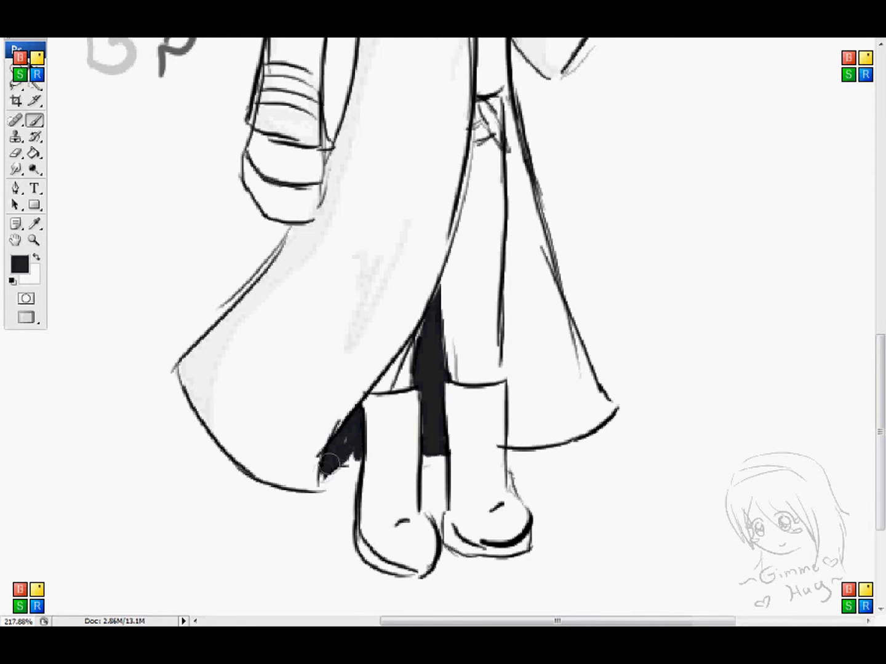
Fill the coat's inner lining behind the legs with near-black, from the waist down to the hem
{"action": "mouse_move", "coordinate": [509, 94]}
{"action": "left_mouse_down"}
{"action": "mouse_move", "coordinate": [543, 160]}
{"action": "mouse_move", "coordinate": [571, 332]}
{"action": "mouse_move", "coordinate": [534, 384]}
{"action": "left_mouse_up"}
{"action": "left_click_drag", "start_coordinate": [545, 332], "coordinate": [544, 444]}
{"action": "mouse_move", "coordinate": [540, 368]}
{"action": "left_mouse_down"}
{"action": "mouse_move", "coordinate": [594, 378]}
{"action": "mouse_move", "coordinate": [564, 282]}
{"action": "mouse_move", "coordinate": [583, 340]}
{"action": "mouse_move", "coordinate": [582, 393]}
{"action": "mouse_move", "coordinate": [591, 375]}
{"action": "mouse_move", "coordinate": [641, 469]}
{"action": "mouse_move", "coordinate": [619, 494]}
{"action": "mouse_move", "coordinate": [635, 473]}
{"action": "mouse_move", "coordinate": [631, 480]}
{"action": "mouse_move", "coordinate": [624, 452]}
{"action": "mouse_move", "coordinate": [604, 455]}
{"action": "mouse_move", "coordinate": [582, 501]}
{"action": "mouse_move", "coordinate": [544, 434]}
{"action": "mouse_move", "coordinate": [550, 510]}
{"action": "mouse_move", "coordinate": [572, 489]}
{"action": "left_mouse_up"}
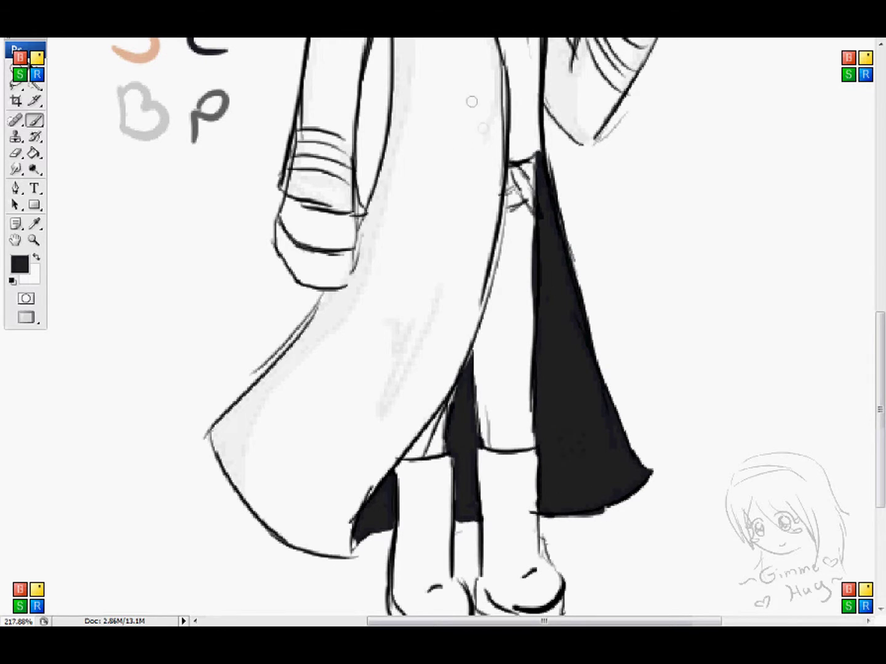
{"action": "left_click_drag", "start_coordinate": [530, 249], "coordinate": [532, 371]}
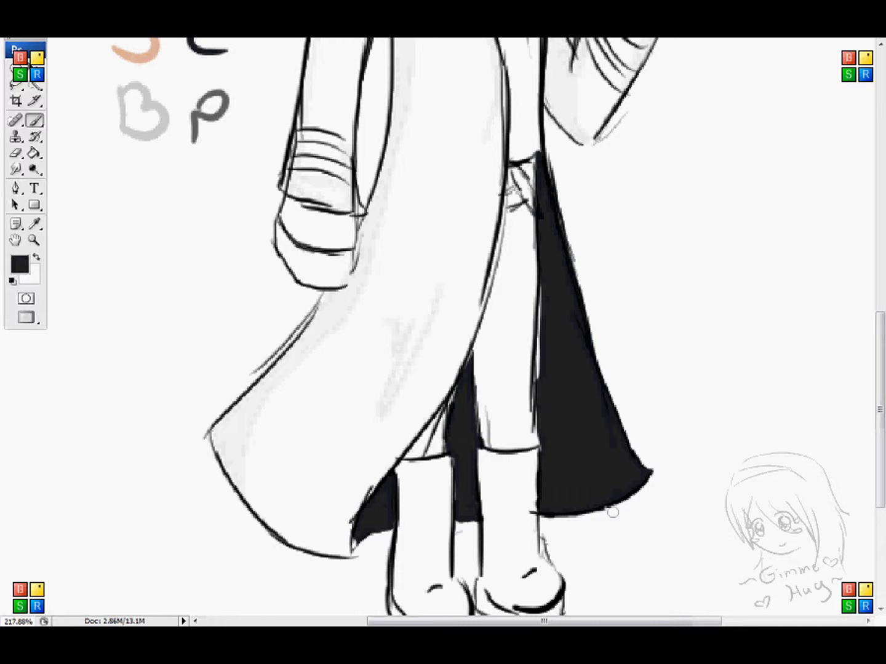
{"action": "scroll", "coordinate": [406, 289], "scroll_direction": "up", "scroll_amount": 7}
{"action": "left_click_drag", "start_coordinate": [693, 218], "coordinate": [613, 474]}
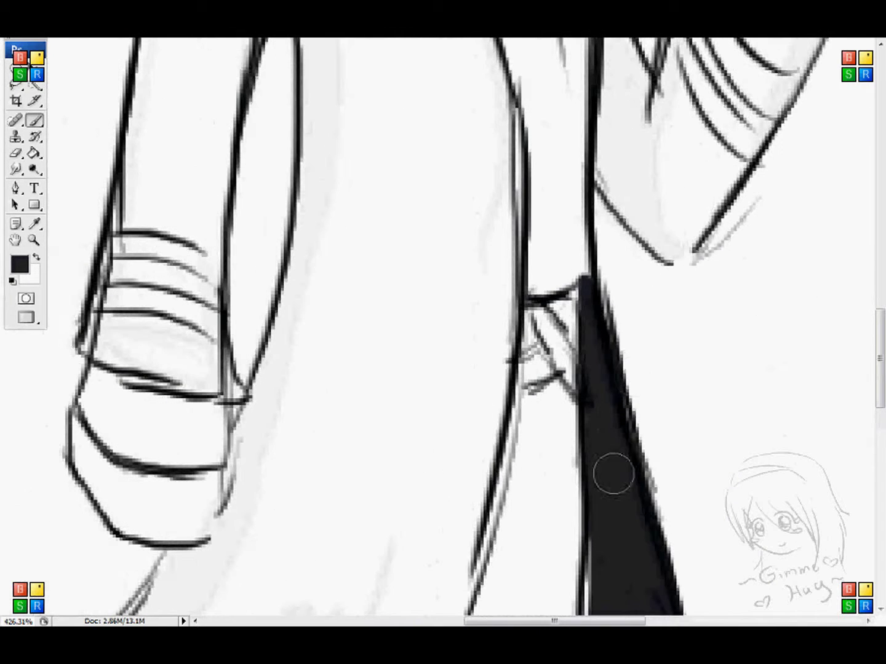
{"action": "left_click_drag", "start_coordinate": [589, 289], "coordinate": [584, 273]}
{"action": "left_click_drag", "start_coordinate": [593, 438], "coordinate": [673, 293]}
Paint two near-black stripes across the raised arm's sleeve
{"action": "mouse_move", "coordinate": [672, 412]}
{"action": "left_mouse_down"}
{"action": "mouse_move", "coordinate": [669, 550]}
{"action": "mouse_move", "coordinate": [703, 309]}
{"action": "left_mouse_up"}
{"action": "mouse_move", "coordinate": [695, 363]}
{"action": "left_mouse_down"}
{"action": "mouse_move", "coordinate": [693, 425]}
{"action": "mouse_move", "coordinate": [717, 486]}
{"action": "mouse_move", "coordinate": [701, 404]}
{"action": "mouse_move", "coordinate": [702, 337]}
{"action": "mouse_move", "coordinate": [706, 432]}
{"action": "left_mouse_up"}
{"action": "left_click_drag", "start_coordinate": [819, 315], "coordinate": [677, 578]}
{"action": "left_click_drag", "start_coordinate": [713, 123], "coordinate": [695, 220]}
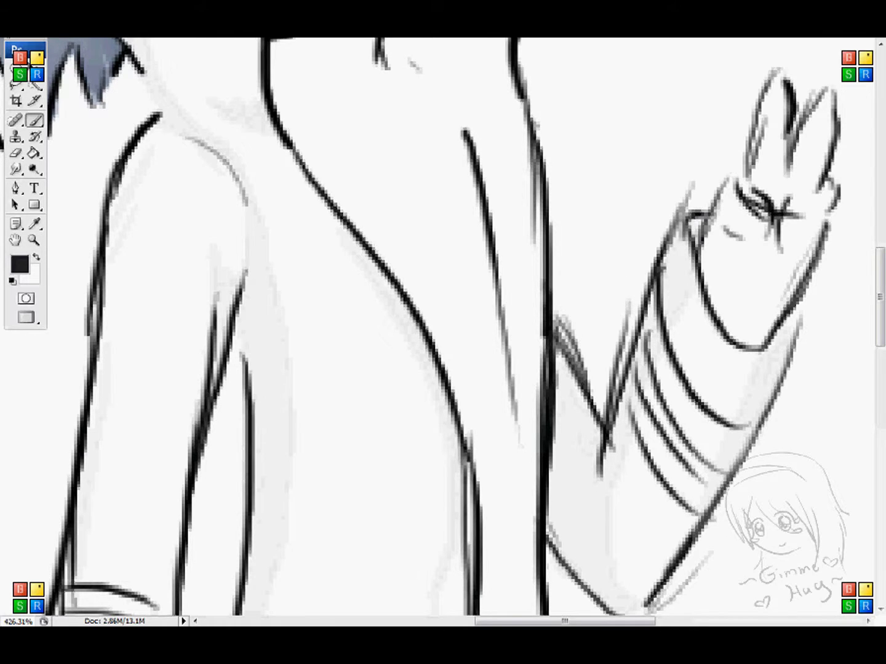
{"action": "mouse_move", "coordinate": [658, 314]}
{"action": "left_mouse_down"}
{"action": "mouse_move", "coordinate": [663, 283]}
{"action": "mouse_move", "coordinate": [689, 393]}
{"action": "mouse_move", "coordinate": [738, 423]}
{"action": "mouse_move", "coordinate": [719, 460]}
{"action": "mouse_move", "coordinate": [692, 443]}
{"action": "left_mouse_up"}
{"action": "left_click_drag", "start_coordinate": [631, 369], "coordinate": [671, 465]}
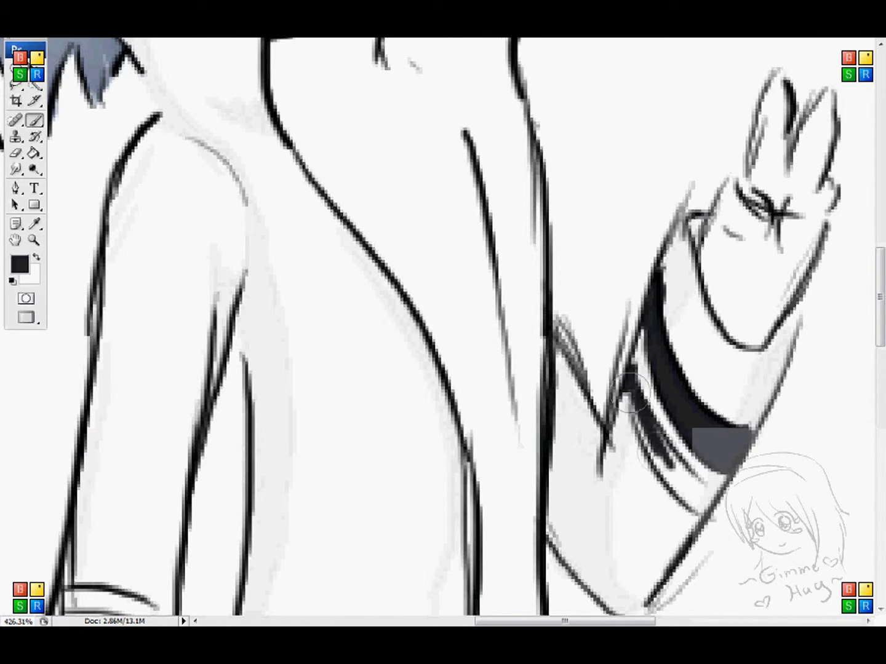
{"action": "mouse_move", "coordinate": [633, 393]}
{"action": "left_mouse_down"}
{"action": "mouse_move", "coordinate": [677, 480]}
{"action": "mouse_move", "coordinate": [664, 474]}
{"action": "mouse_move", "coordinate": [708, 486]}
{"action": "left_mouse_up"}
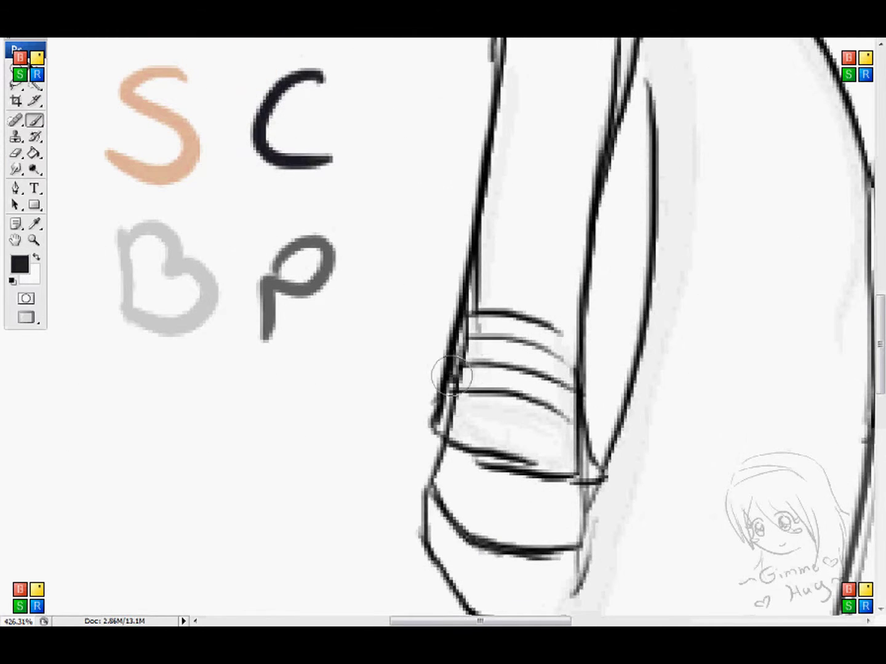
Paint two near-black stripes on the lowered sleeve and fill the cuff above that hand in the same colour
{"action": "mouse_move", "coordinate": [455, 378]}
{"action": "left_mouse_down"}
{"action": "mouse_move", "coordinate": [555, 390]}
{"action": "mouse_move", "coordinate": [587, 418]}
{"action": "left_mouse_up"}
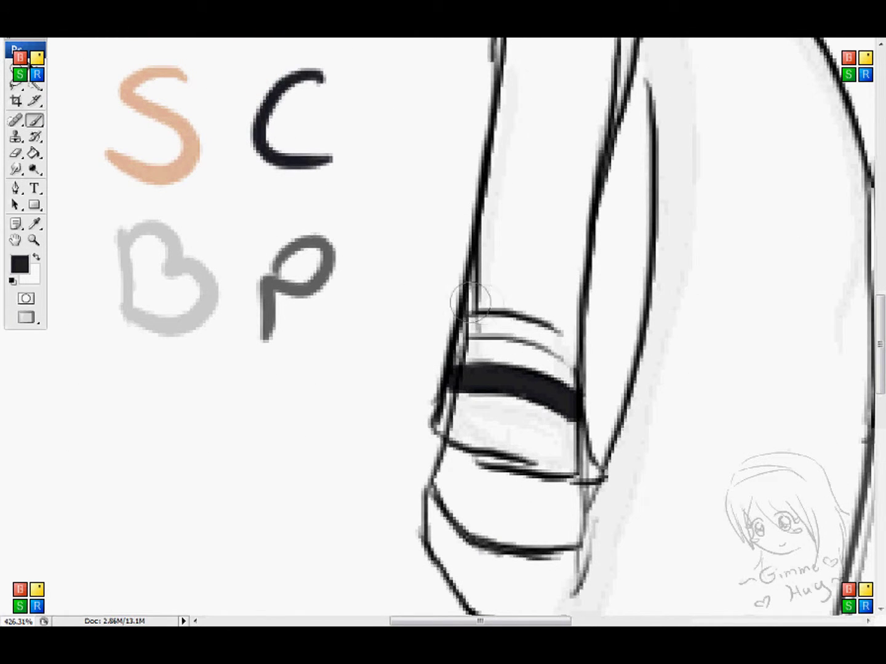
{"action": "mouse_move", "coordinate": [470, 301]}
{"action": "left_mouse_down"}
{"action": "mouse_move", "coordinate": [507, 325]}
{"action": "mouse_move", "coordinate": [459, 327]}
{"action": "mouse_move", "coordinate": [551, 340]}
{"action": "left_mouse_up"}
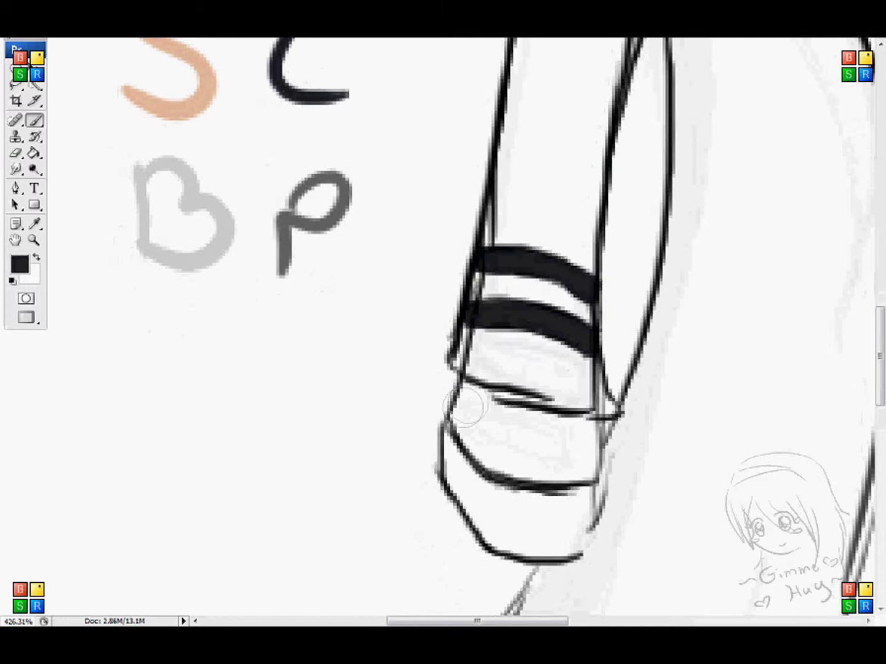
{"action": "mouse_move", "coordinate": [466, 406]}
{"action": "left_mouse_down"}
{"action": "mouse_move", "coordinate": [476, 450]}
{"action": "mouse_move", "coordinate": [592, 423]}
{"action": "mouse_move", "coordinate": [577, 440]}
{"action": "mouse_move", "coordinate": [537, 448]}
{"action": "mouse_move", "coordinate": [521, 470]}
{"action": "mouse_move", "coordinate": [550, 441]}
{"action": "left_mouse_up"}
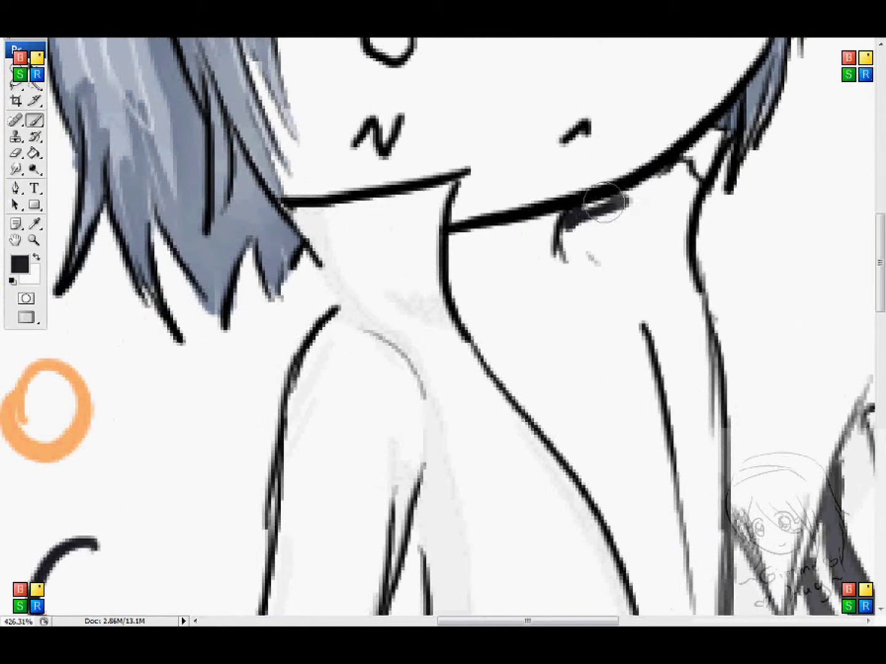
Fill the coat's inner lining with near-black from under the chin down along the chest to the waist
{"action": "mouse_move", "coordinate": [587, 212]}
{"action": "left_mouse_down"}
{"action": "mouse_move", "coordinate": [696, 139]}
{"action": "mouse_move", "coordinate": [713, 139]}
{"action": "mouse_move", "coordinate": [678, 239]}
{"action": "mouse_move", "coordinate": [662, 201]}
{"action": "mouse_move", "coordinate": [727, 135]}
{"action": "mouse_move", "coordinate": [678, 234]}
{"action": "mouse_move", "coordinate": [614, 237]}
{"action": "mouse_move", "coordinate": [627, 274]}
{"action": "mouse_move", "coordinate": [677, 343]}
{"action": "mouse_move", "coordinate": [700, 449]}
{"action": "left_mouse_up"}
{"action": "left_click_drag", "start_coordinate": [880, 262], "coordinate": [879, 311]}
{"action": "left_click_drag", "start_coordinate": [661, 62], "coordinate": [695, 275]}
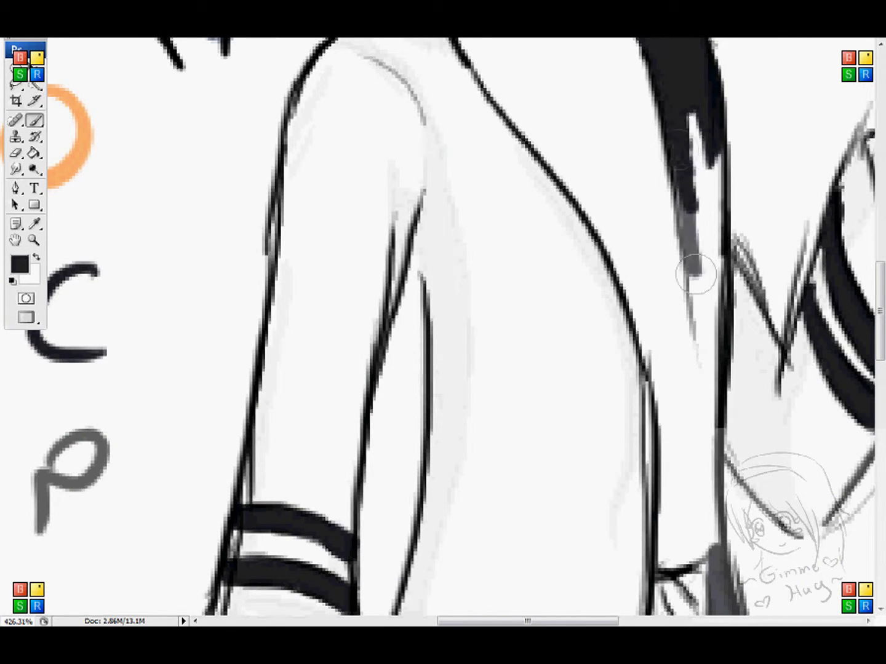
{"action": "left_click_drag", "start_coordinate": [696, 123], "coordinate": [707, 437]}
{"action": "mouse_move", "coordinate": [705, 370]}
{"action": "left_mouse_down"}
{"action": "mouse_move", "coordinate": [723, 585]}
{"action": "mouse_move", "coordinate": [712, 409]}
{"action": "mouse_move", "coordinate": [682, 419]}
{"action": "left_mouse_up"}
{"action": "double_click", "coordinate": [34, 240]}
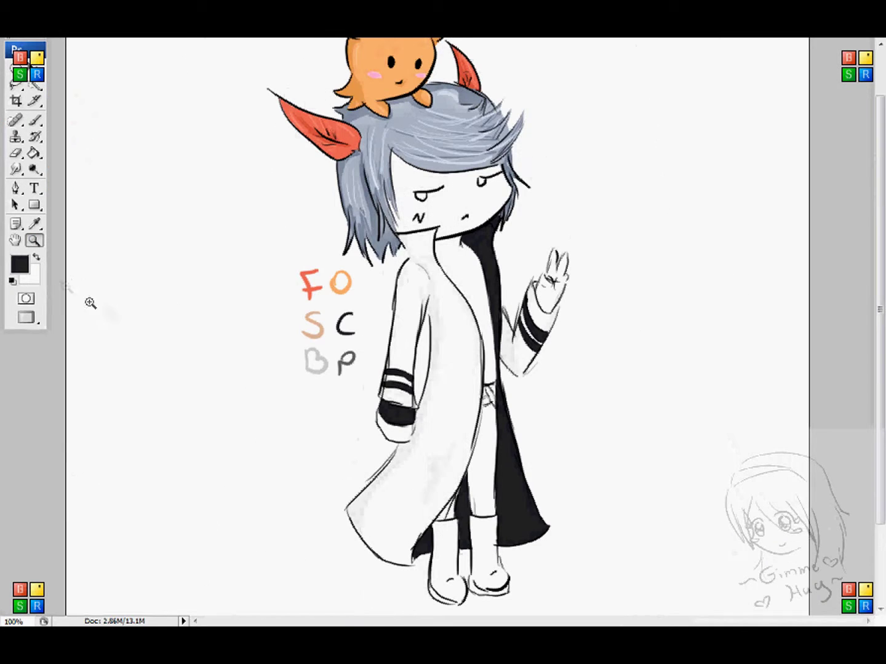
Choose a darker near-black and shade the coat's lining under the chin and along the chest
{"action": "left_click", "coordinate": [19, 264]}
{"action": "left_click", "coordinate": [465, 351]}
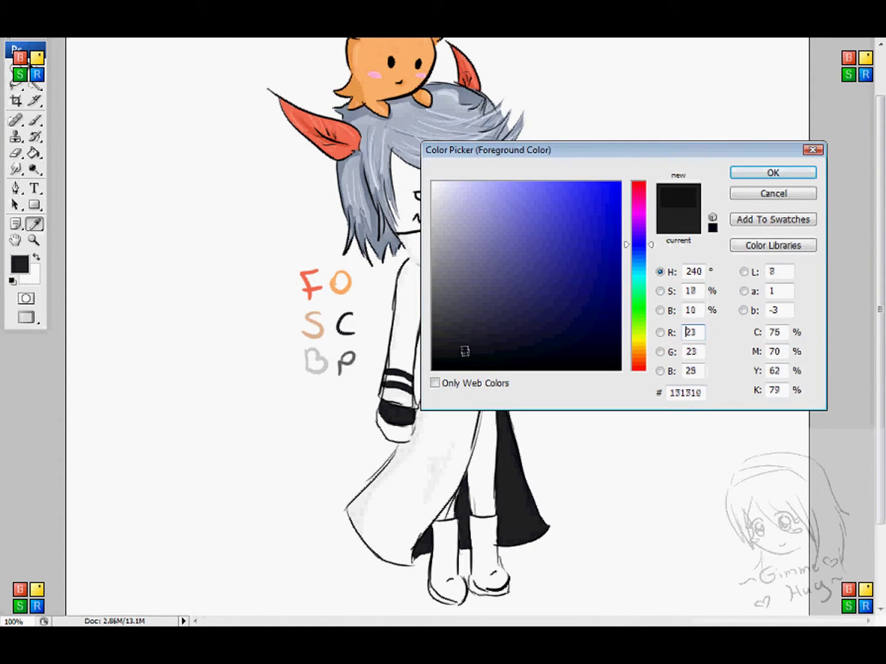
{"action": "left_click", "coordinate": [763, 173]}
{"action": "left_click_drag", "start_coordinate": [594, 151], "coordinate": [411, 399]}
{"action": "left_click_drag", "start_coordinate": [542, 139], "coordinate": [351, 391]}
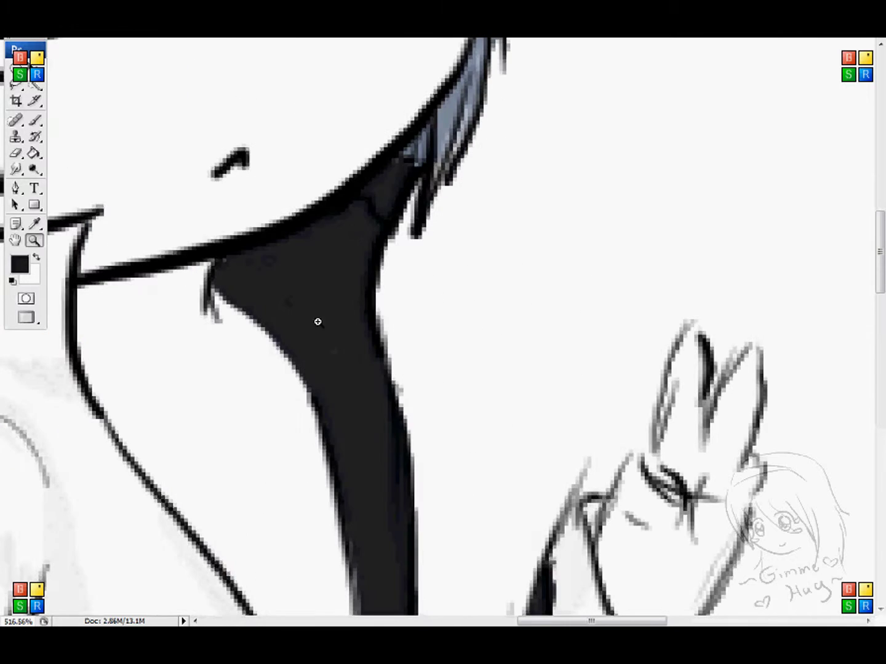
{"action": "key", "text": "b"}
{"action": "mouse_move", "coordinate": [224, 275]}
{"action": "left_mouse_down"}
{"action": "mouse_move", "coordinate": [295, 278]}
{"action": "mouse_move", "coordinate": [361, 531]}
{"action": "mouse_move", "coordinate": [419, 62]}
{"action": "left_mouse_up"}
{"action": "left_click_drag", "start_coordinate": [461, 327], "coordinate": [560, 214]}
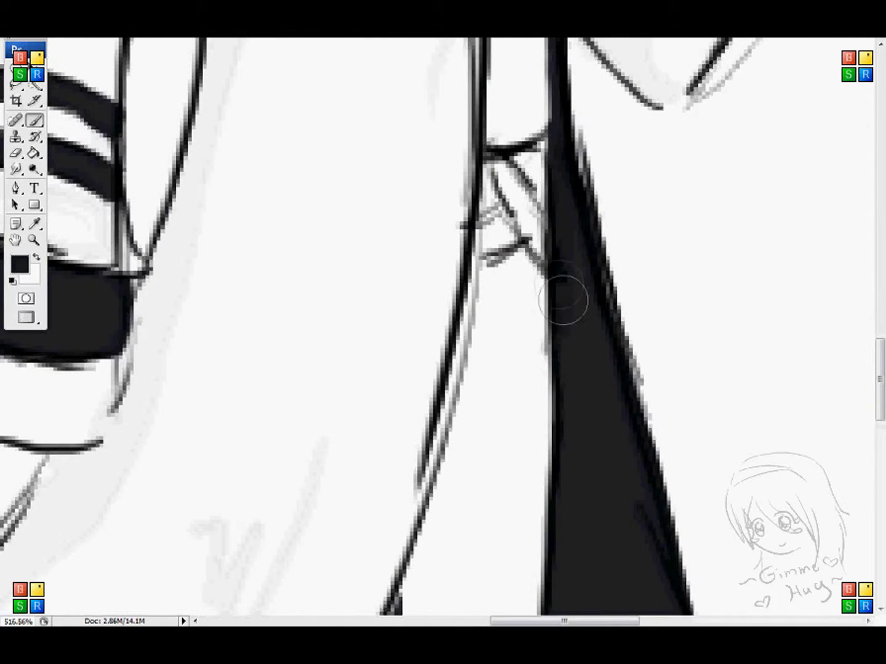
Shade the lower lining behind the legs, between them and beside the boot with the darker near-black
{"action": "left_click_drag", "start_coordinate": [595, 565], "coordinate": [626, 140]}
{"action": "left_click_drag", "start_coordinate": [623, 222], "coordinate": [603, 417]}
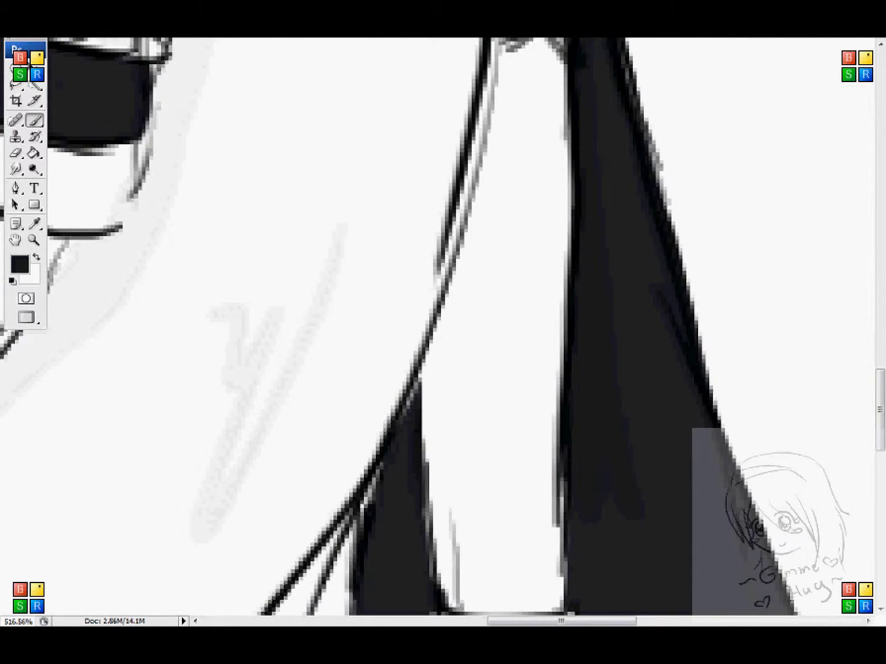
{"action": "left_click_drag", "start_coordinate": [767, 377], "coordinate": [827, 219]}
{"action": "left_click_drag", "start_coordinate": [641, 395], "coordinate": [772, 571]}
{"action": "scroll", "coordinate": [823, 592], "scroll_direction": "down", "scroll_amount": 3}
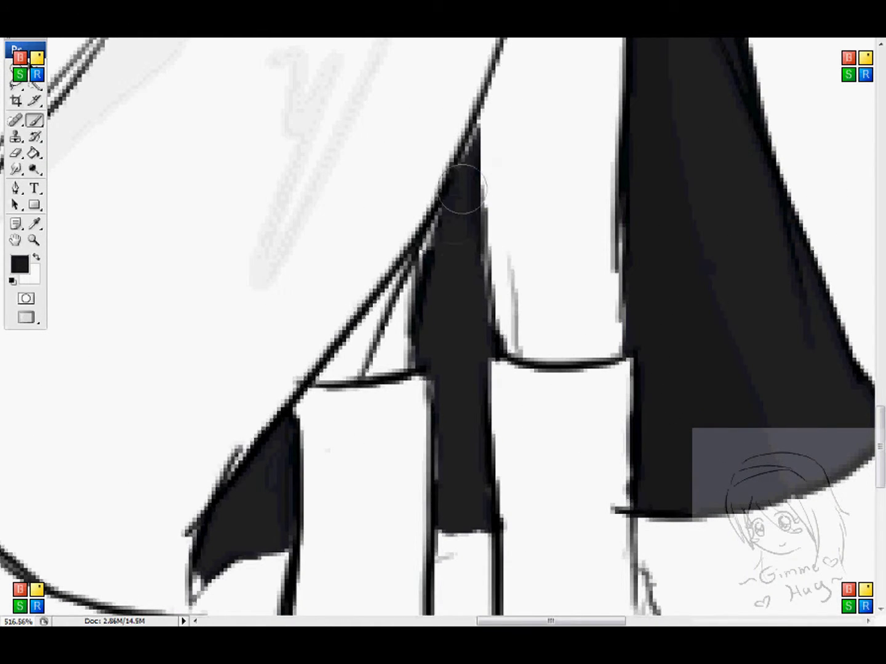
{"action": "mouse_move", "coordinate": [462, 188]}
{"action": "left_mouse_down"}
{"action": "mouse_move", "coordinate": [457, 263]}
{"action": "mouse_move", "coordinate": [461, 244]}
{"action": "mouse_move", "coordinate": [471, 450]}
{"action": "mouse_move", "coordinate": [451, 497]}
{"action": "mouse_move", "coordinate": [471, 508]}
{"action": "mouse_move", "coordinate": [440, 328]}
{"action": "mouse_move", "coordinate": [454, 370]}
{"action": "mouse_move", "coordinate": [475, 247]}
{"action": "left_mouse_up"}
{"action": "mouse_move", "coordinate": [279, 503]}
{"action": "left_mouse_down"}
{"action": "mouse_move", "coordinate": [474, 484]}
{"action": "mouse_move", "coordinate": [438, 478]}
{"action": "left_mouse_up"}
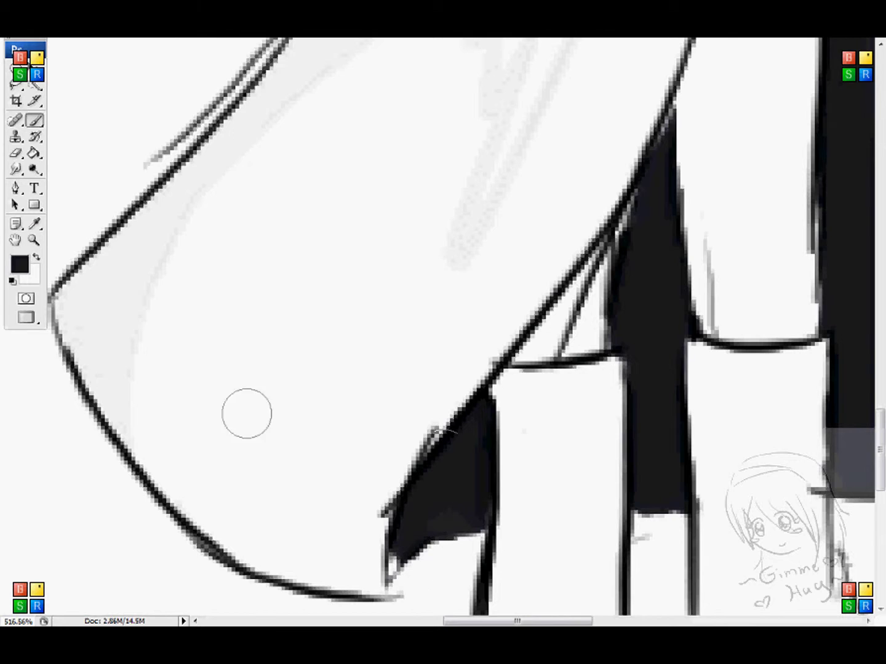
{"action": "key", "text": "ctrl+0"}
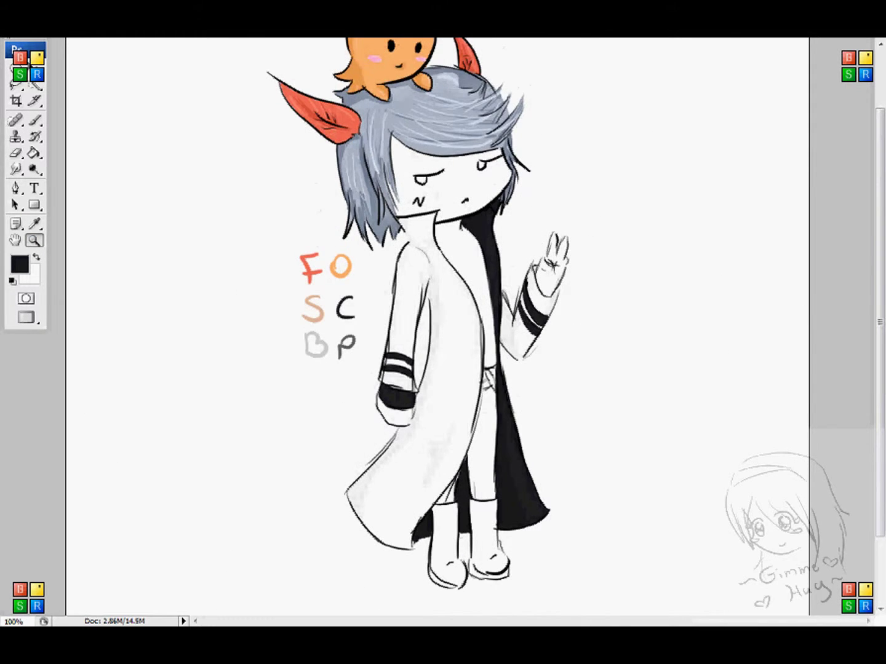
Paint the cuff below the raised hand near-black, filling it up to its outline
{"action": "key", "text": "z"}
{"action": "left_click", "coordinate": [470, 493]}
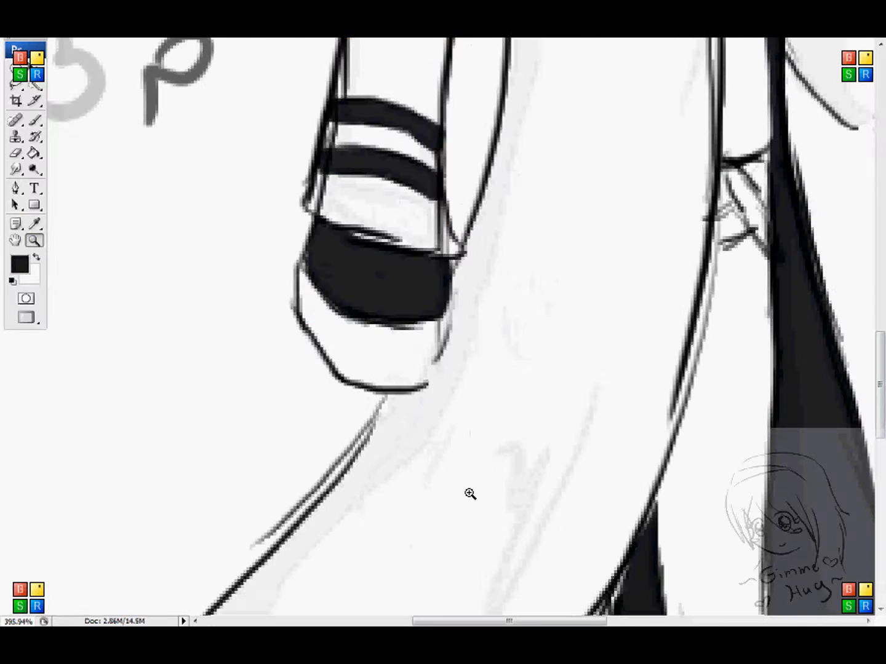
{"action": "key", "text": "b"}
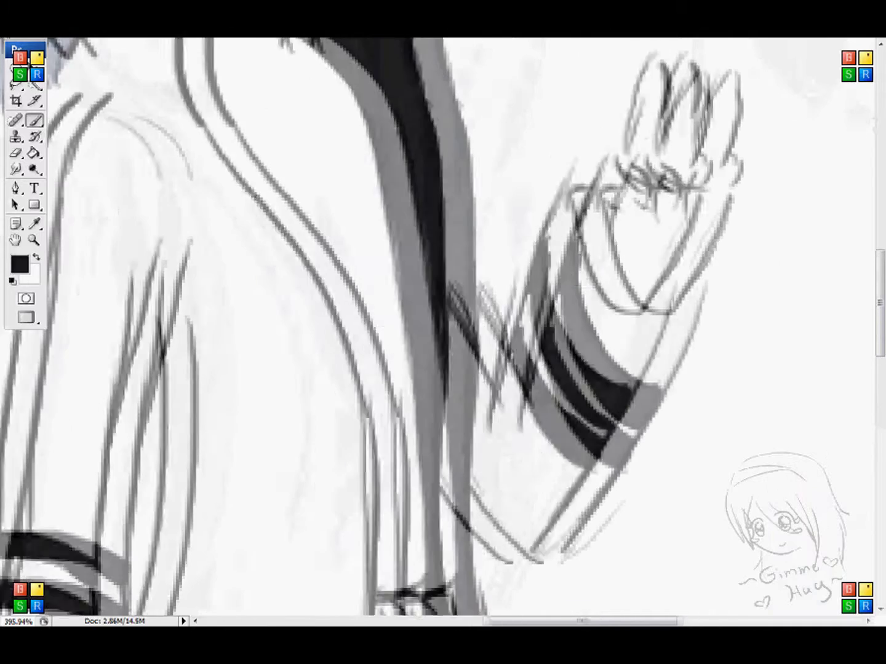
{"action": "mouse_move", "coordinate": [609, 209]}
{"action": "left_mouse_down"}
{"action": "mouse_move", "coordinate": [714, 240]}
{"action": "mouse_move", "coordinate": [639, 264]}
{"action": "mouse_move", "coordinate": [635, 237]}
{"action": "mouse_move", "coordinate": [694, 265]}
{"action": "mouse_move", "coordinate": [678, 301]}
{"action": "left_mouse_up"}
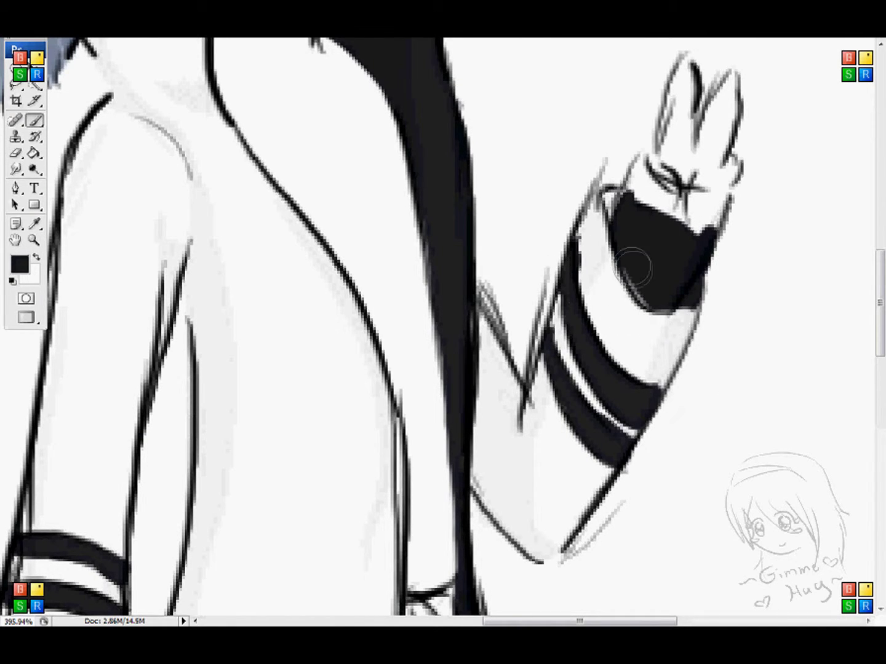
{"action": "left_click_drag", "start_coordinate": [633, 267], "coordinate": [669, 304]}
{"action": "left_click_drag", "start_coordinate": [621, 192], "coordinate": [616, 224]}
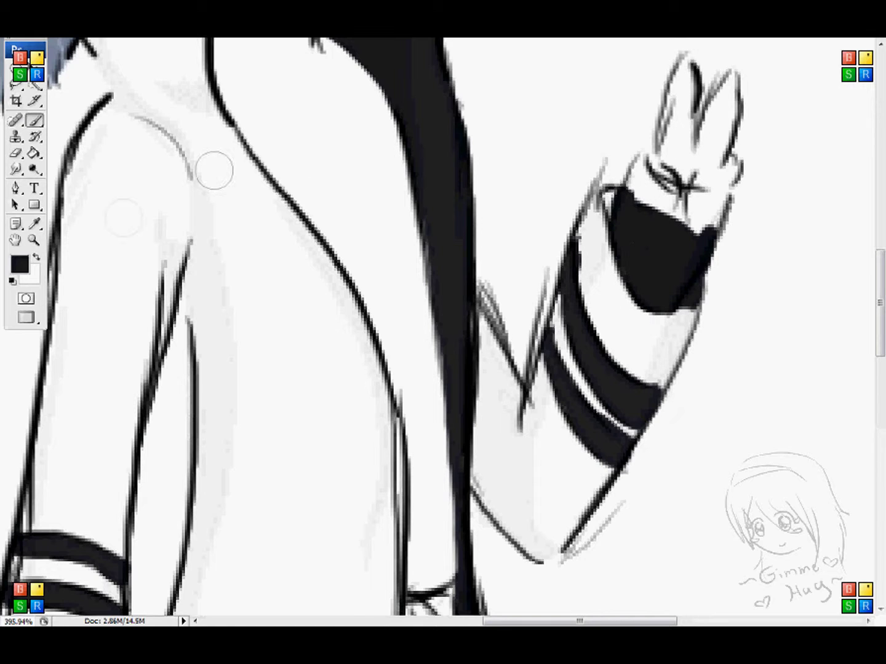
Pick the tan skin colour and paint the character's face and the top of the neck with it
{"action": "double_click", "coordinate": [33, 239]}
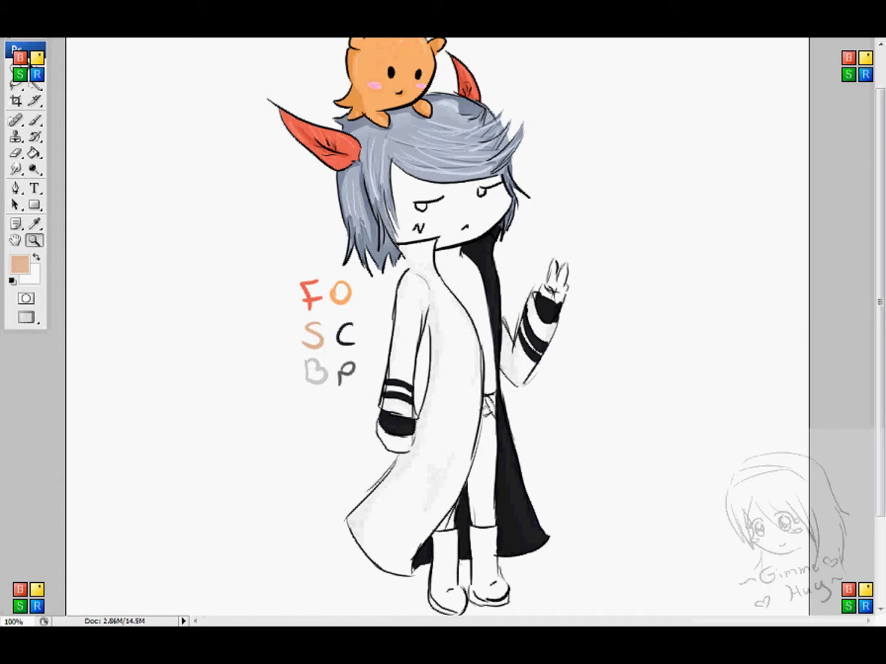
{"action": "left_click_drag", "start_coordinate": [520, 247], "coordinate": [378, 332]}
{"action": "key", "text": "b"}
{"action": "mouse_move", "coordinate": [541, 161]}
{"action": "left_mouse_down"}
{"action": "mouse_move", "coordinate": [548, 231]}
{"action": "mouse_move", "coordinate": [475, 132]}
{"action": "mouse_move", "coordinate": [468, 260]}
{"action": "mouse_move", "coordinate": [431, 148]}
{"action": "mouse_move", "coordinate": [369, 184]}
{"action": "mouse_move", "coordinate": [405, 223]}
{"action": "mouse_move", "coordinate": [325, 243]}
{"action": "mouse_move", "coordinate": [336, 263]}
{"action": "mouse_move", "coordinate": [257, 287]}
{"action": "left_mouse_up"}
{"action": "left_click_drag", "start_coordinate": [786, 173], "coordinate": [796, 109]}
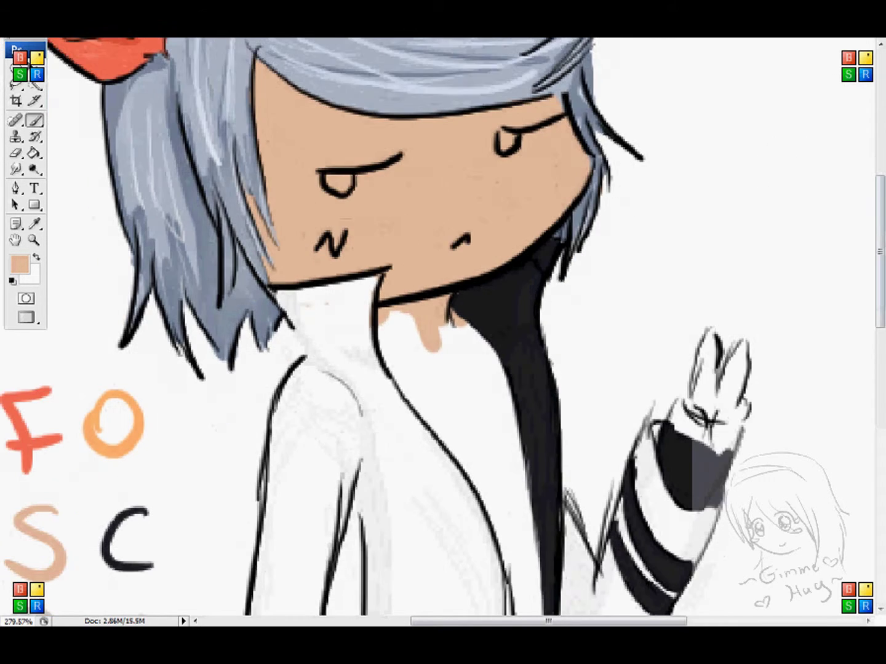
Paint the bare chest down to the waist, the lowered hand and the raised hand with the skin colour
{"action": "mouse_move", "coordinate": [411, 342]}
{"action": "left_mouse_down"}
{"action": "mouse_move", "coordinate": [509, 424]}
{"action": "mouse_move", "coordinate": [510, 529]}
{"action": "left_mouse_up"}
{"action": "mouse_move", "coordinate": [510, 529]}
{"action": "left_mouse_down"}
{"action": "mouse_move", "coordinate": [626, 290]}
{"action": "mouse_move", "coordinate": [638, 223]}
{"action": "left_mouse_up"}
{"action": "mouse_move", "coordinate": [637, 233]}
{"action": "left_mouse_down"}
{"action": "mouse_move", "coordinate": [663, 350]}
{"action": "mouse_move", "coordinate": [646, 383]}
{"action": "left_mouse_up"}
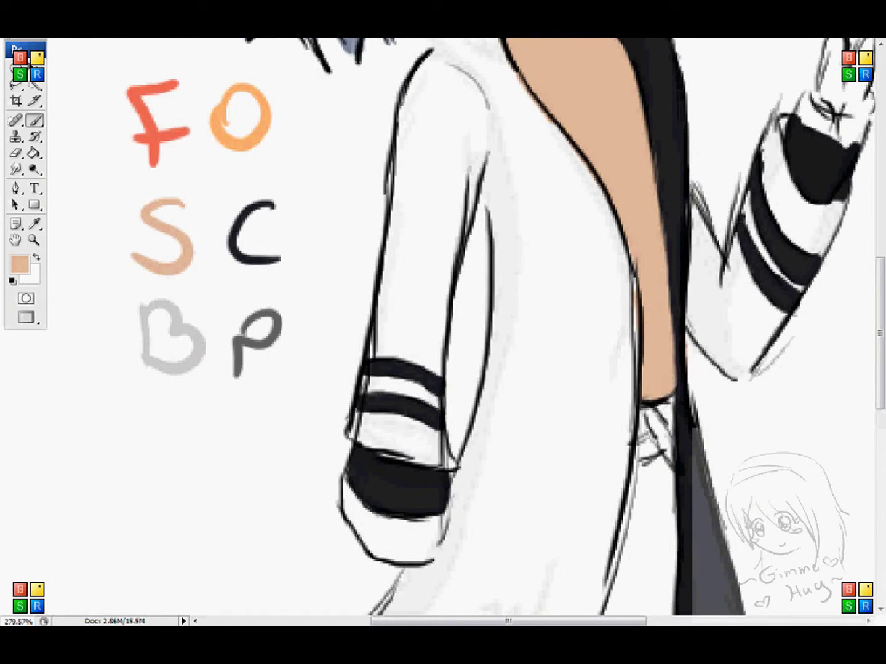
{"action": "mouse_move", "coordinate": [357, 495]}
{"action": "left_mouse_down"}
{"action": "mouse_move", "coordinate": [385, 543]}
{"action": "mouse_move", "coordinate": [403, 536]}
{"action": "left_mouse_up"}
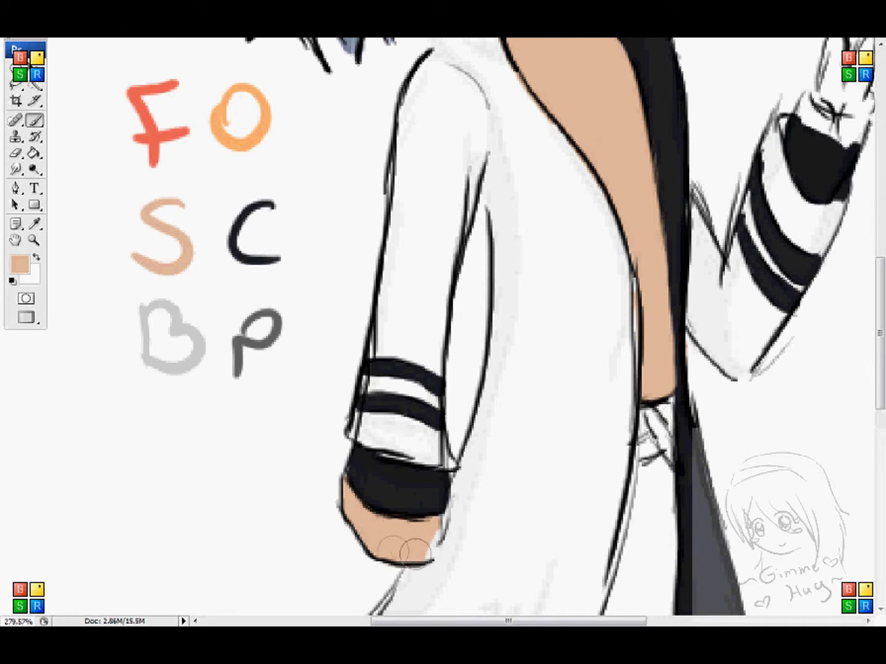
{"action": "mouse_move", "coordinate": [824, 105]}
{"action": "left_mouse_down"}
{"action": "mouse_move", "coordinate": [760, 275]}
{"action": "mouse_move", "coordinate": [750, 262]}
{"action": "mouse_move", "coordinate": [759, 308]}
{"action": "mouse_move", "coordinate": [792, 260]}
{"action": "mouse_move", "coordinate": [800, 212]}
{"action": "left_mouse_up"}
{"action": "double_click", "coordinate": [34, 240]}
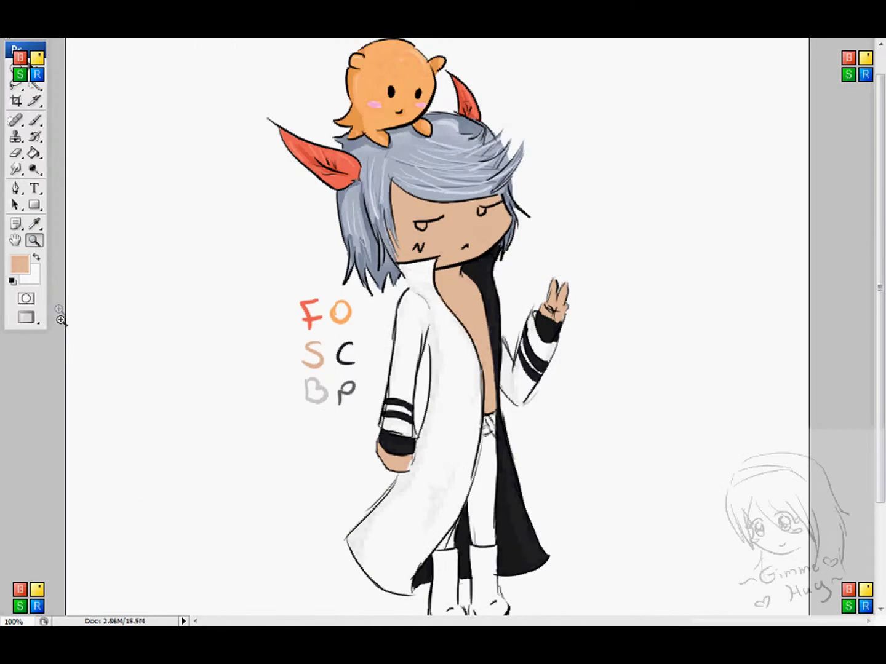
{"action": "key", "text": "v"}
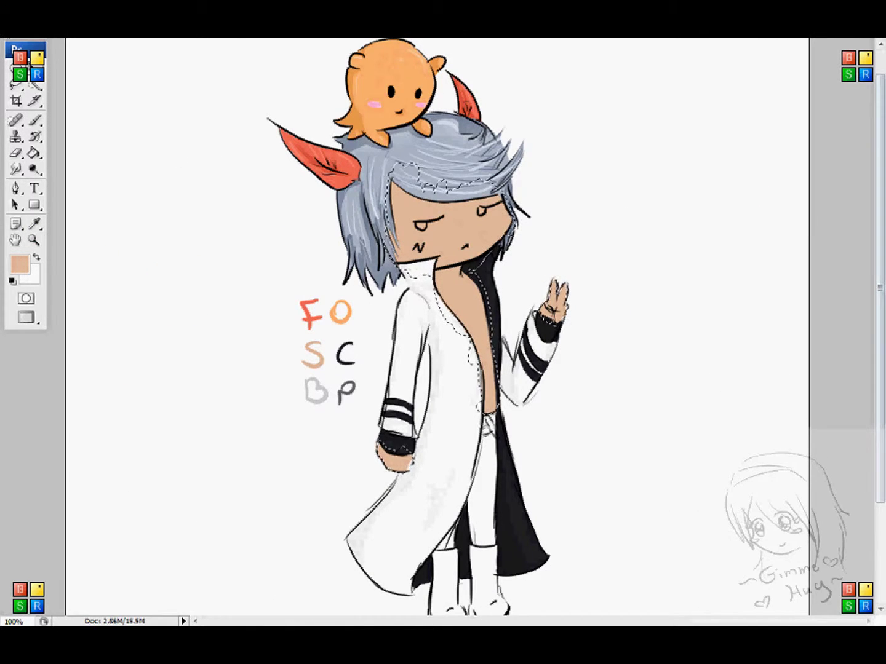
{"action": "left_click_drag", "start_coordinate": [552, 118], "coordinate": [539, 185]}
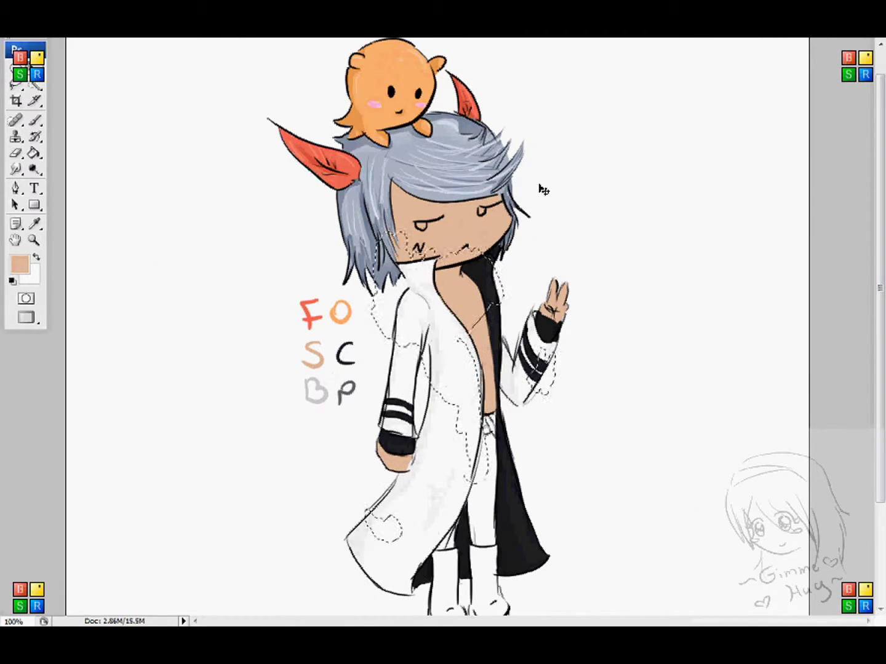
{"action": "key", "text": "ctrl+z"}
Choose a slightly darker tan and shade the face inside the skin selection, along the hair and above the collar
{"action": "left_click", "coordinate": [34, 240]}
{"action": "left_click_drag", "start_coordinate": [559, 136], "coordinate": [408, 371]}
{"action": "left_click", "coordinate": [20, 265]}
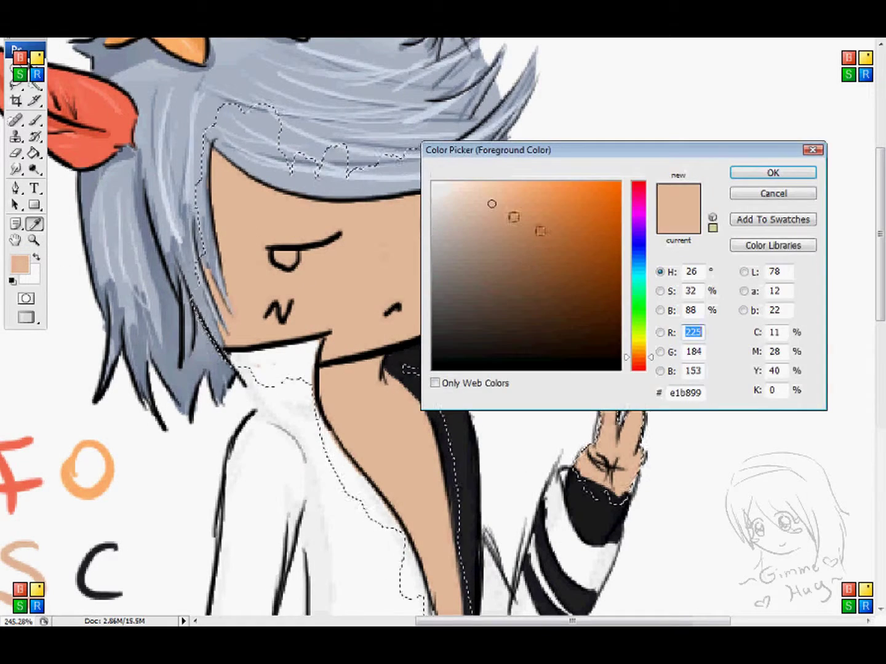
{"action": "left_click", "coordinate": [502, 213]}
{"action": "left_click", "coordinate": [772, 172]}
{"action": "key", "text": "b"}
{"action": "mouse_move", "coordinate": [225, 165]}
{"action": "left_mouse_down"}
{"action": "mouse_move", "coordinate": [238, 342]}
{"action": "mouse_move", "coordinate": [333, 320]}
{"action": "left_mouse_up"}
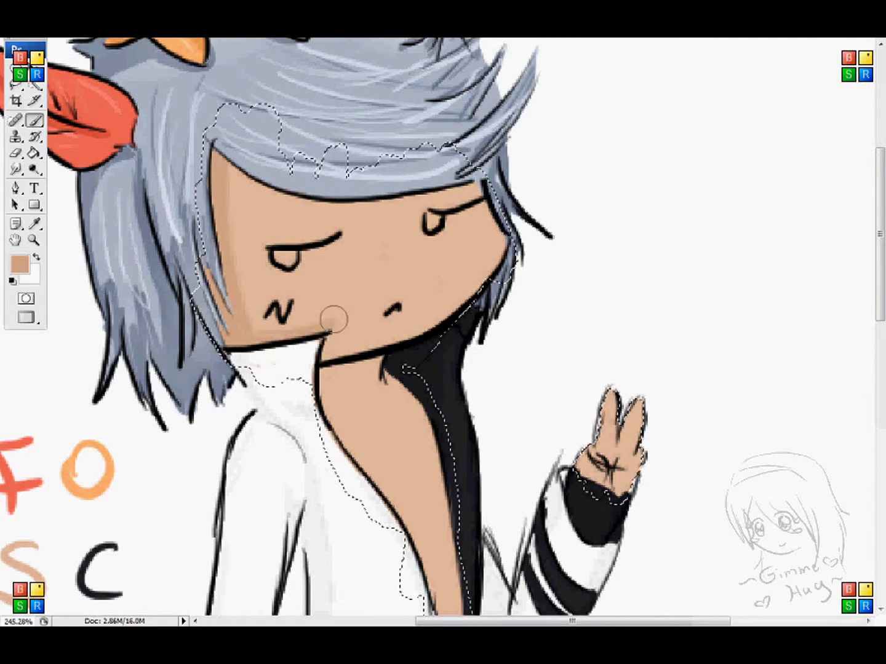
Shade the neck, the sides of the chest, the forehead beneath the fringe and the eyelid crease with the darker tan
{"action": "mouse_move", "coordinate": [332, 360]}
{"action": "left_mouse_down"}
{"action": "mouse_move", "coordinate": [360, 365]}
{"action": "mouse_move", "coordinate": [384, 387]}
{"action": "mouse_move", "coordinate": [380, 518]}
{"action": "mouse_move", "coordinate": [382, 448]}
{"action": "mouse_move", "coordinate": [400, 529]}
{"action": "mouse_move", "coordinate": [436, 400]}
{"action": "left_mouse_up"}
{"action": "key", "text": "space"}
{"action": "mouse_move", "coordinate": [483, 485]}
{"action": "left_mouse_down"}
{"action": "mouse_move", "coordinate": [476, 511]}
{"action": "mouse_move", "coordinate": [494, 502]}
{"action": "mouse_move", "coordinate": [455, 234]}
{"action": "mouse_move", "coordinate": [404, 272]}
{"action": "mouse_move", "coordinate": [411, 322]}
{"action": "mouse_move", "coordinate": [443, 372]}
{"action": "left_mouse_up"}
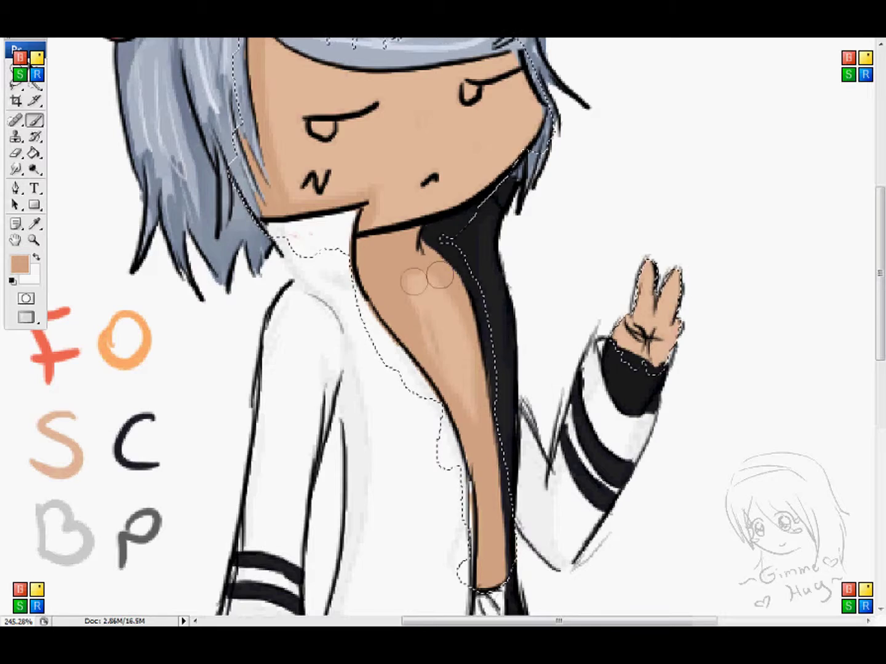
{"action": "key", "text": "space"}
{"action": "left_click_drag", "start_coordinate": [787, 224], "coordinate": [871, 327]}
{"action": "mouse_move", "coordinate": [479, 152]}
{"action": "left_mouse_down"}
{"action": "mouse_move", "coordinate": [371, 161]}
{"action": "mouse_move", "coordinate": [455, 172]}
{"action": "mouse_move", "coordinate": [605, 167]}
{"action": "mouse_move", "coordinate": [374, 163]}
{"action": "left_mouse_up"}
{"action": "mouse_move", "coordinate": [370, 209]}
{"action": "left_mouse_down"}
{"action": "mouse_move", "coordinate": [430, 198]}
{"action": "mouse_move", "coordinate": [368, 206]}
{"action": "left_mouse_up"}
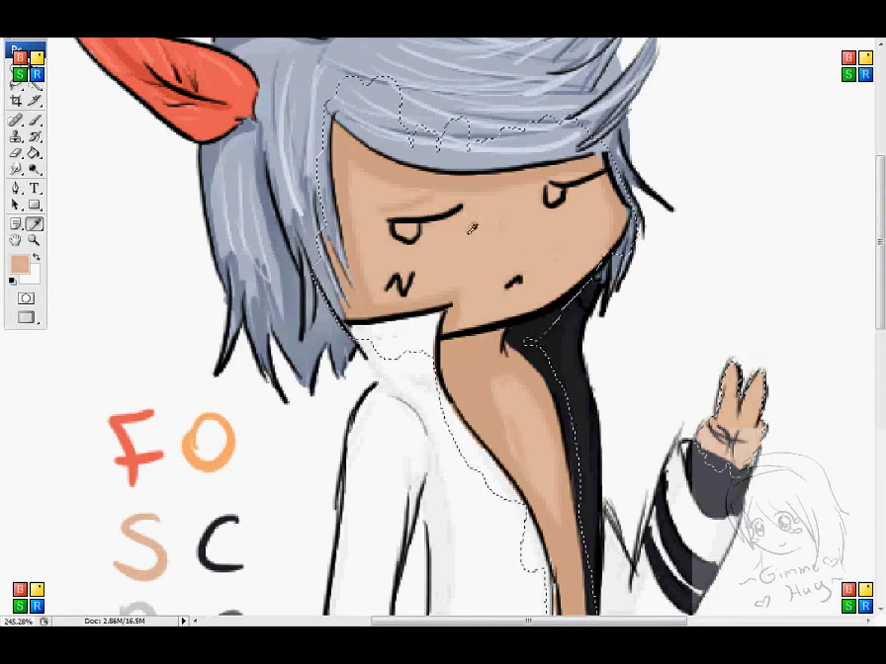
Choose a lighter peach tone and dab small highlights on the cheeks
{"action": "left_click", "coordinate": [19, 265]}
{"action": "left_click", "coordinate": [492, 198]}
{"action": "left_click", "coordinate": [767, 173]}
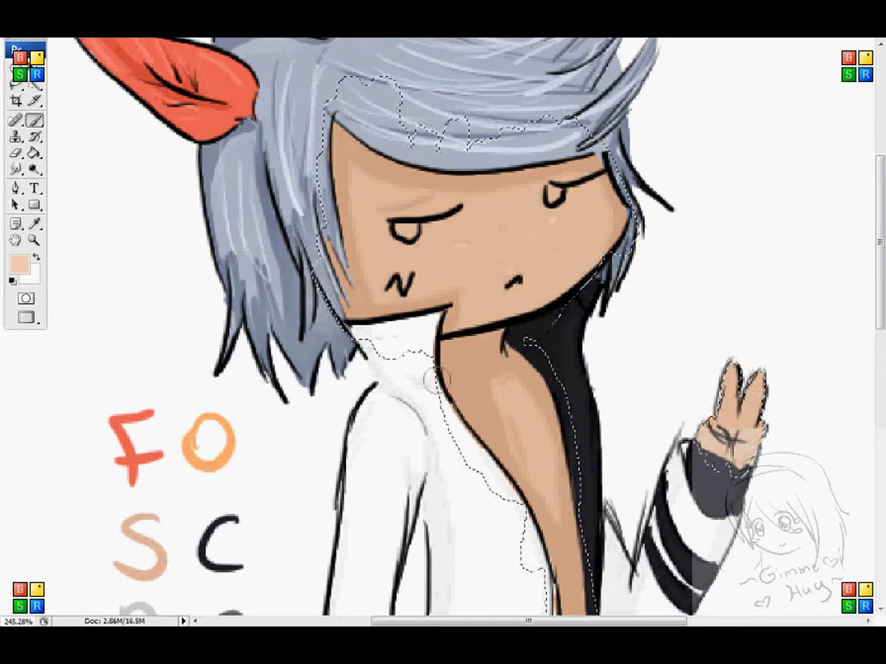
Shade the raised hand and the lowered hand with the darker tan and clear the skin selection
{"action": "left_click", "coordinate": [738, 401]}
{"action": "left_click_drag", "start_coordinate": [738, 401], "coordinate": [672, 225]}
{"action": "key", "text": "n"}
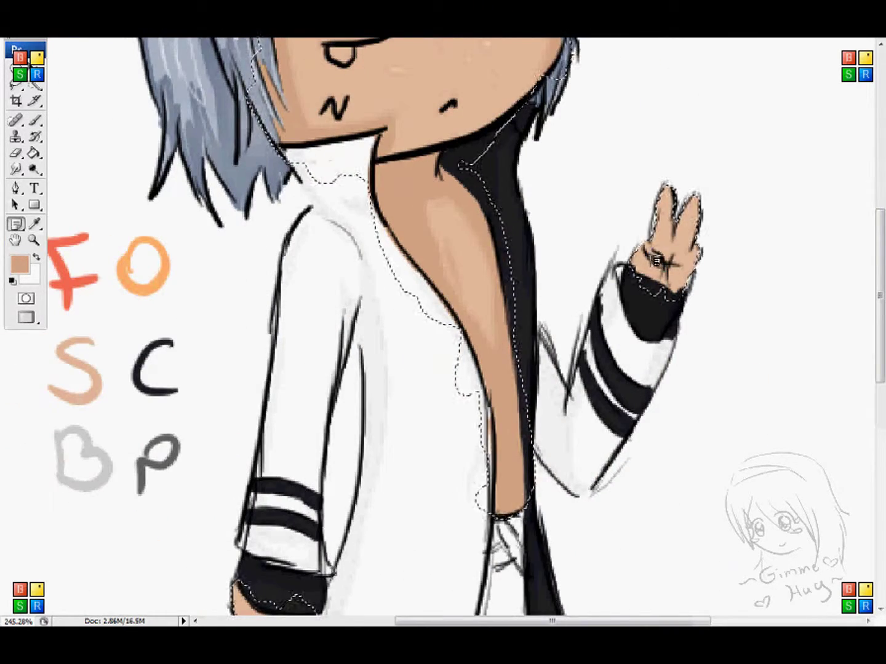
{"action": "key", "text": "b"}
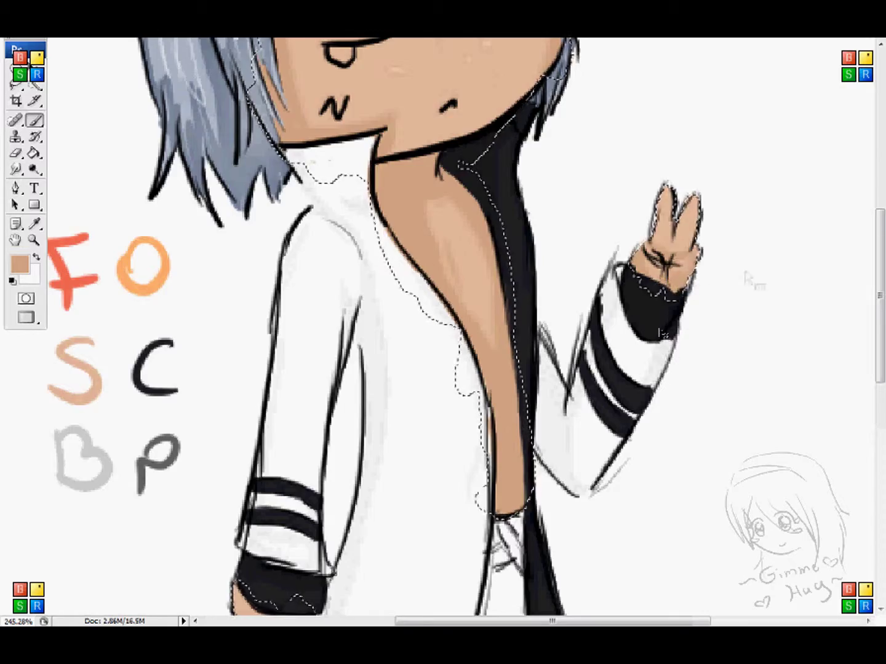
{"action": "mouse_move", "coordinate": [750, 280]}
{"action": "left_mouse_down"}
{"action": "mouse_move", "coordinate": [769, 112]}
{"action": "mouse_move", "coordinate": [835, 96]}
{"action": "left_mouse_up"}
{"action": "mouse_move", "coordinate": [395, 434]}
{"action": "left_mouse_down"}
{"action": "mouse_move", "coordinate": [350, 464]}
{"action": "mouse_move", "coordinate": [377, 492]}
{"action": "left_mouse_up"}
{"action": "key", "text": "ctrl+z"}
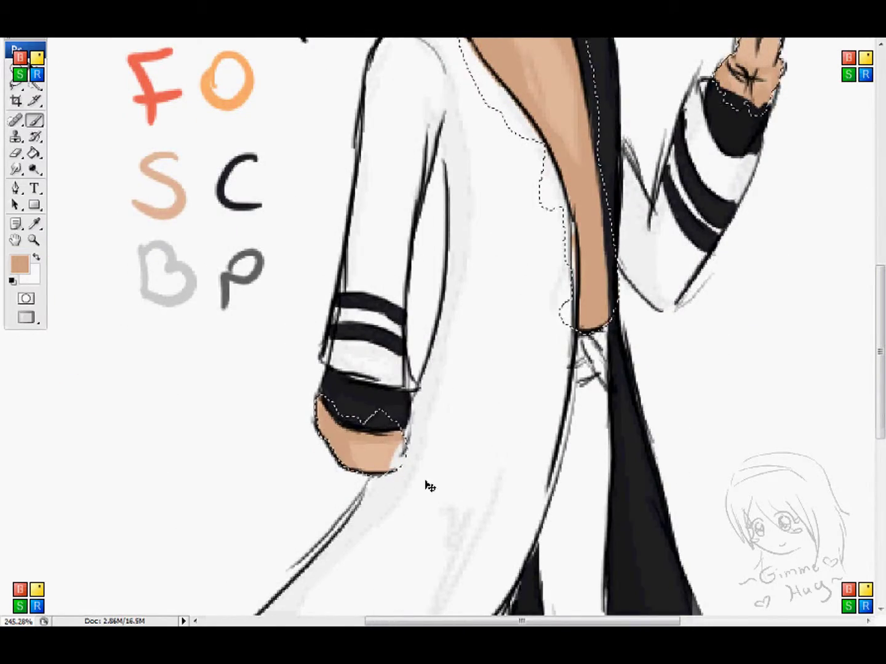
Sample the light grey boot colour and paint both boots with it up to their outlines
{"action": "left_click_drag", "start_coordinate": [738, 92], "coordinate": [719, 418]}
{"action": "left_click", "coordinate": [34, 224]}
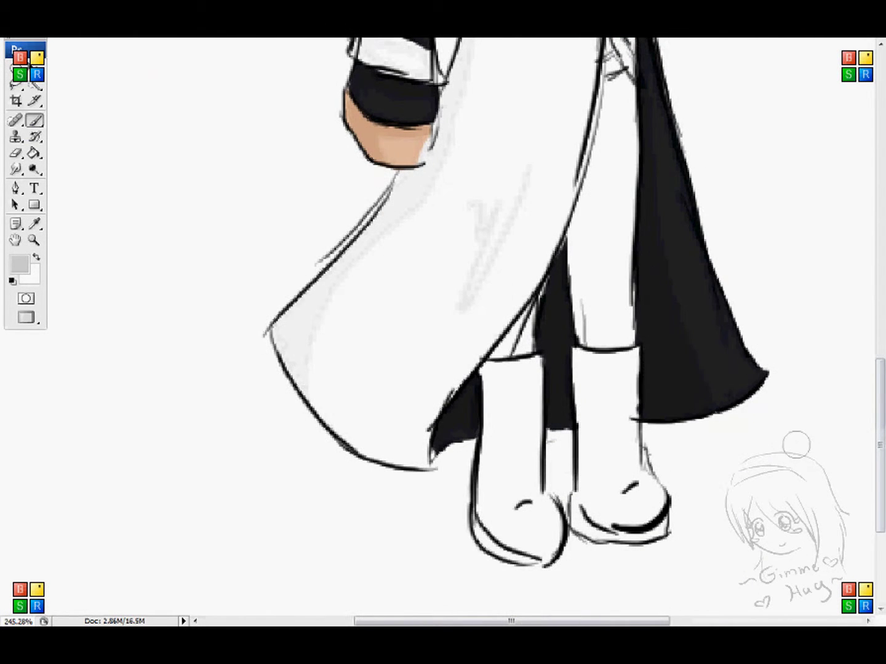
{"action": "mouse_move", "coordinate": [649, 377]}
{"action": "left_mouse_down"}
{"action": "mouse_move", "coordinate": [590, 363]}
{"action": "mouse_move", "coordinate": [587, 480]}
{"action": "mouse_move", "coordinate": [625, 397]}
{"action": "mouse_move", "coordinate": [587, 483]}
{"action": "mouse_move", "coordinate": [637, 460]}
{"action": "mouse_move", "coordinate": [587, 447]}
{"action": "left_mouse_up"}
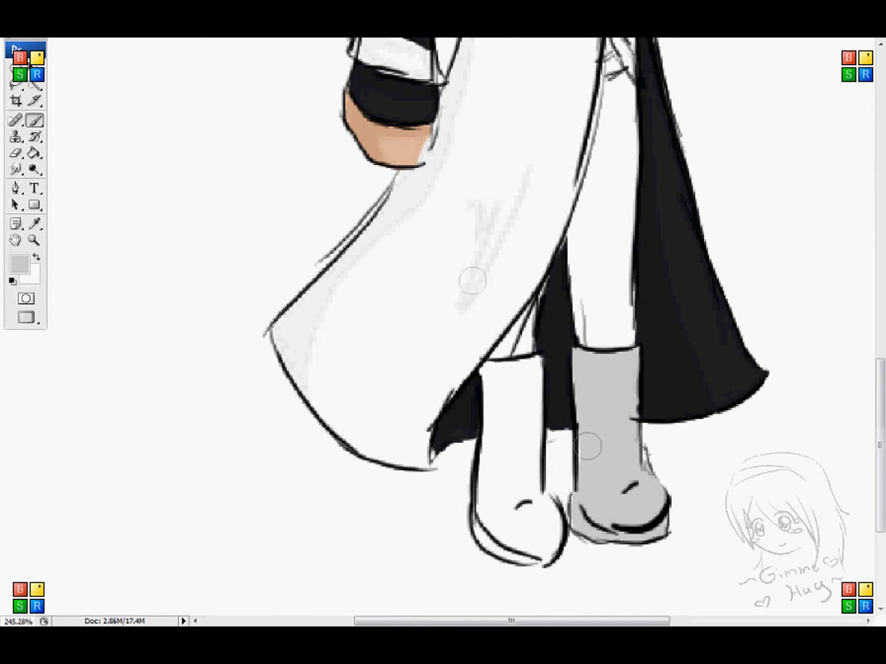
{"action": "mouse_move", "coordinate": [553, 368]}
{"action": "left_mouse_down"}
{"action": "mouse_move", "coordinate": [486, 391]}
{"action": "mouse_move", "coordinate": [520, 451]}
{"action": "mouse_move", "coordinate": [490, 500]}
{"action": "mouse_move", "coordinate": [487, 531]}
{"action": "mouse_move", "coordinate": [544, 518]}
{"action": "mouse_move", "coordinate": [529, 545]}
{"action": "left_mouse_up"}
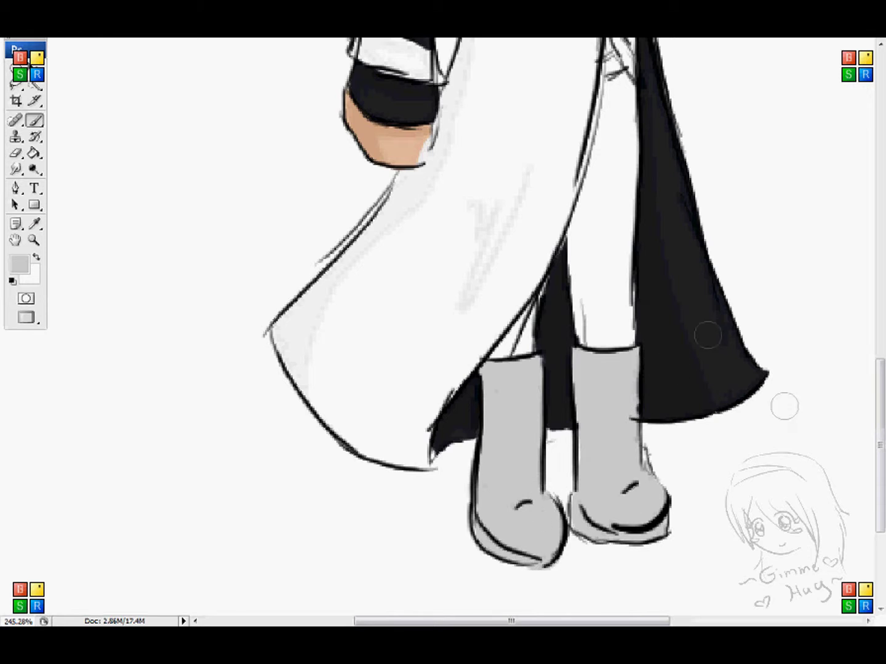
Choose a slightly darker grey and shade the upper edges, inner sides and feet of both boots
{"action": "left_click", "coordinate": [20, 264]}
{"action": "left_click", "coordinate": [433, 229]}
{"action": "left_click", "coordinate": [773, 173]}
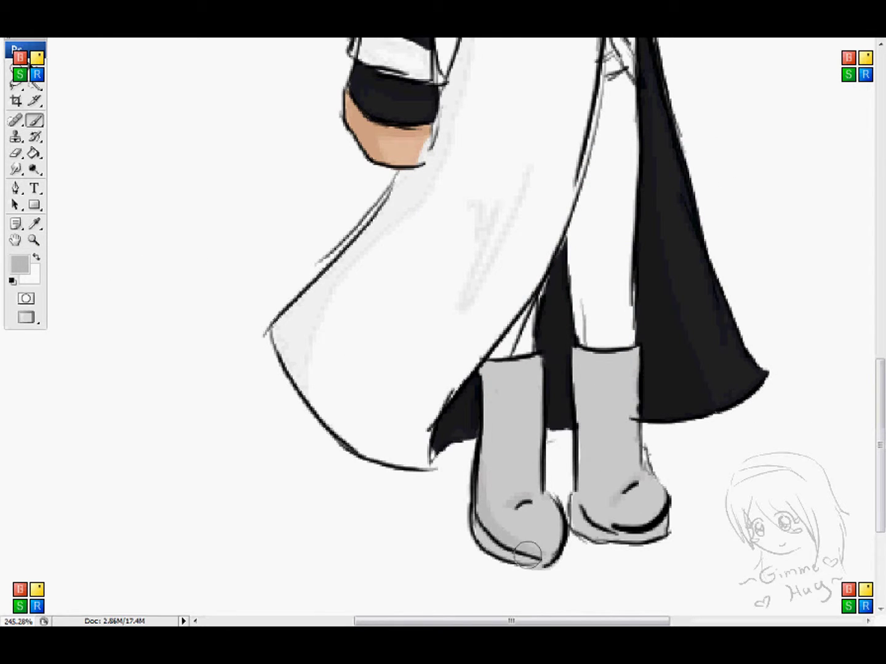
{"action": "left_click_drag", "start_coordinate": [502, 364], "coordinate": [517, 368]}
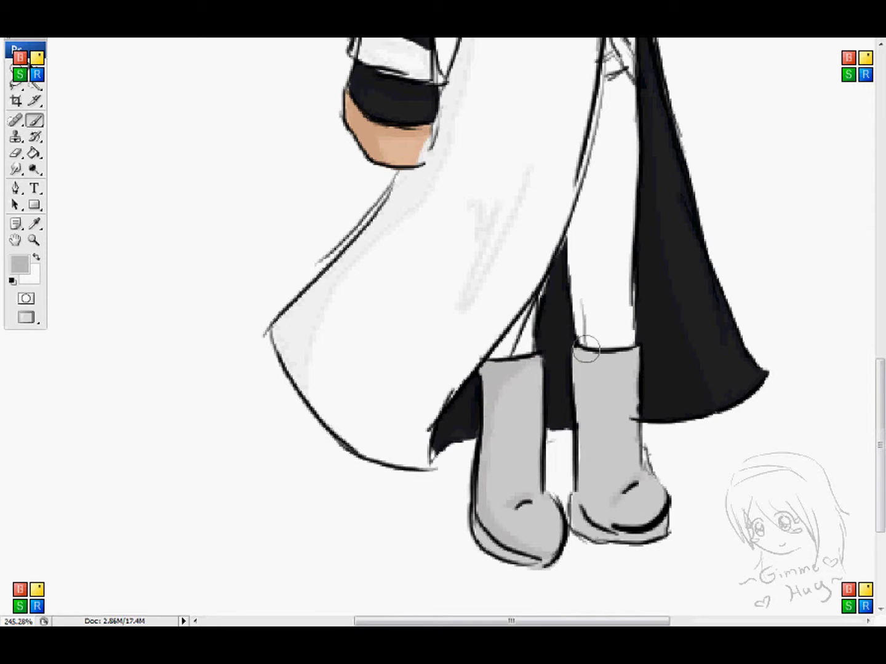
{"action": "left_click_drag", "start_coordinate": [603, 355], "coordinate": [580, 410]}
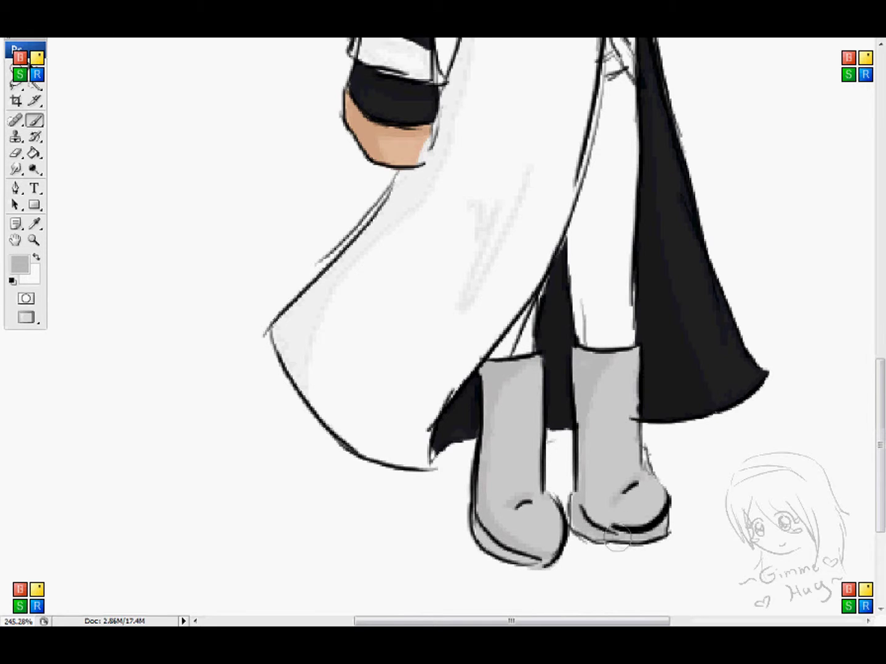
Choose a lighter grey and add soft highlights to the toes of both boots
{"action": "left_click", "coordinate": [20, 265]}
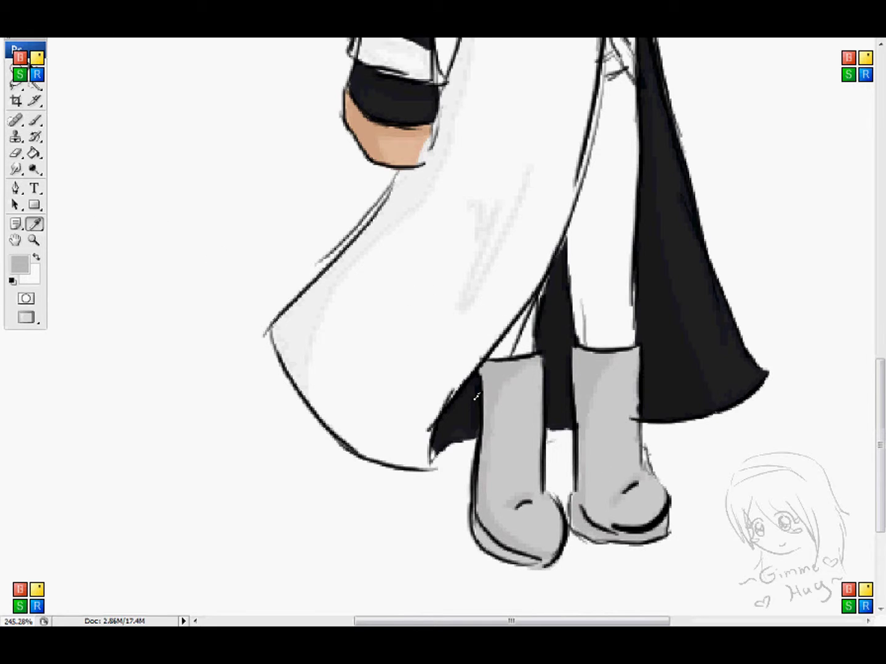
{"action": "left_click_drag", "start_coordinate": [439, 219], "coordinate": [431, 209]}
{"action": "left_click", "coordinate": [748, 173]}
{"action": "left_click", "coordinate": [749, 174]}
{"action": "key", "text": "b"}
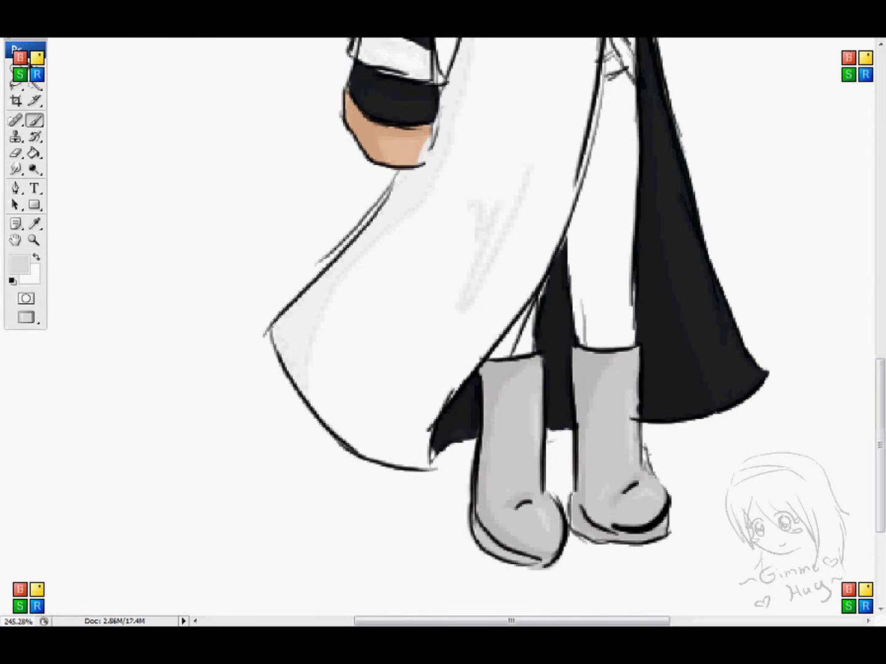
Paint both trouser legs with the dark grey trouser colour, from the belt down to the boots
{"action": "left_click_drag", "start_coordinate": [431, 246], "coordinate": [449, 440]}
{"action": "left_click", "coordinate": [36, 120]}
{"action": "mouse_move", "coordinate": [839, 367]}
{"action": "left_mouse_down"}
{"action": "mouse_move", "coordinate": [829, 384]}
{"action": "mouse_move", "coordinate": [773, 320]}
{"action": "left_mouse_up"}
{"action": "mouse_move", "coordinate": [579, 451]}
{"action": "left_mouse_down"}
{"action": "mouse_move", "coordinate": [535, 460]}
{"action": "mouse_move", "coordinate": [443, 508]}
{"action": "mouse_move", "coordinate": [490, 484]}
{"action": "mouse_move", "coordinate": [587, 317]}
{"action": "mouse_move", "coordinate": [543, 387]}
{"action": "mouse_move", "coordinate": [553, 288]}
{"action": "mouse_move", "coordinate": [546, 261]}
{"action": "mouse_move", "coordinate": [578, 277]}
{"action": "mouse_move", "coordinate": [589, 242]}
{"action": "mouse_move", "coordinate": [569, 232]}
{"action": "left_mouse_up"}
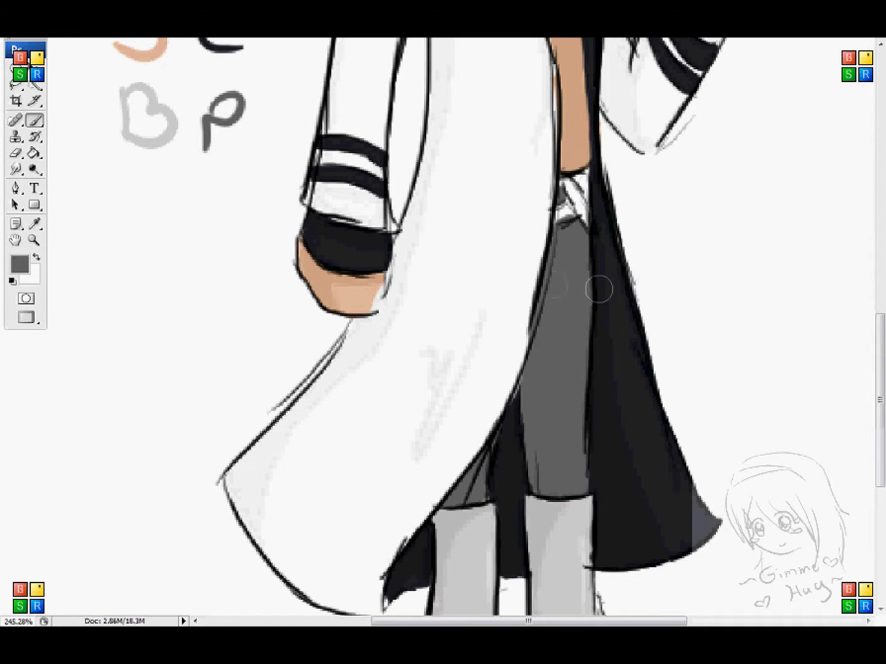
Choose a darker grey and shade the trousers along the coat edge, under the belt and above the boots
{"action": "left_click", "coordinate": [20, 264]}
{"action": "left_click", "coordinate": [439, 310]}
{"action": "left_click", "coordinate": [773, 174]}
{"action": "key", "text": "b"}
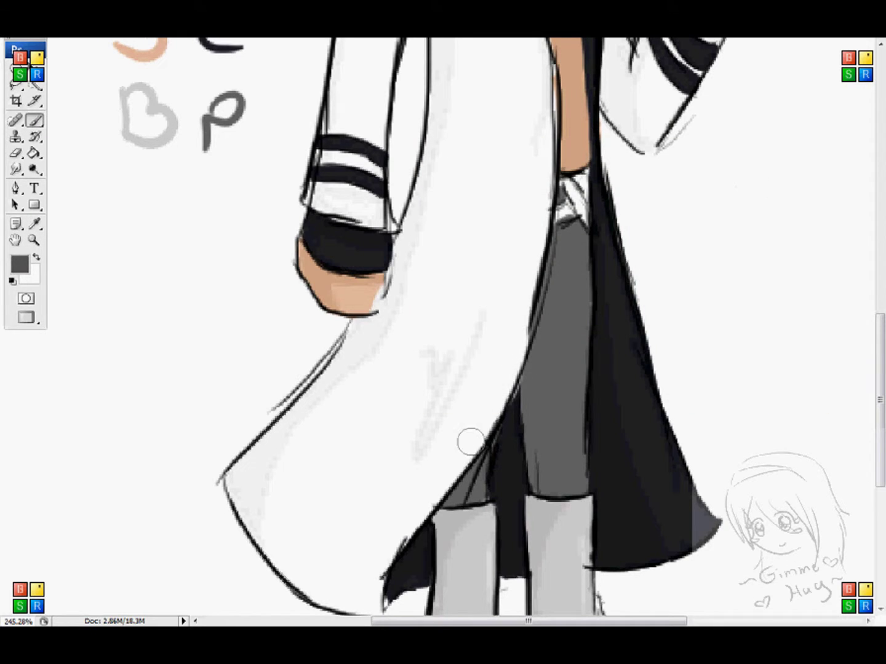
{"action": "mouse_move", "coordinate": [599, 277]}
{"action": "left_mouse_down"}
{"action": "mouse_move", "coordinate": [531, 470]}
{"action": "mouse_move", "coordinate": [550, 488]}
{"action": "left_mouse_up"}
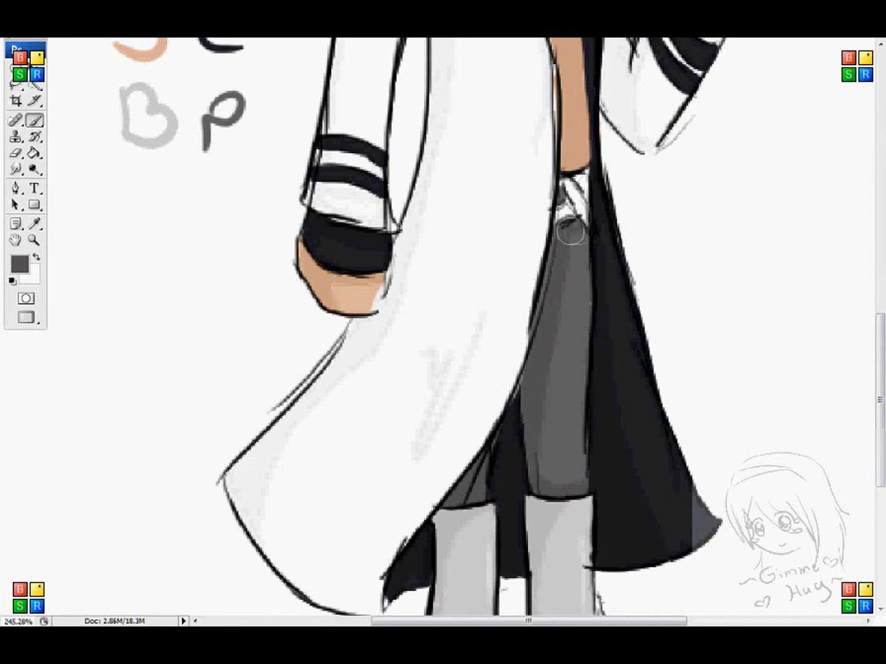
Choose a strong red and paint the diagonal strip hanging at the belt
{"action": "left_click_drag", "start_coordinate": [369, 135], "coordinate": [424, 393]}
{"action": "left_click", "coordinate": [187, 162]}
{"action": "left_click", "coordinate": [20, 263]}
{"action": "left_click", "coordinate": [583, 223]}
{"action": "left_click", "coordinate": [772, 173]}
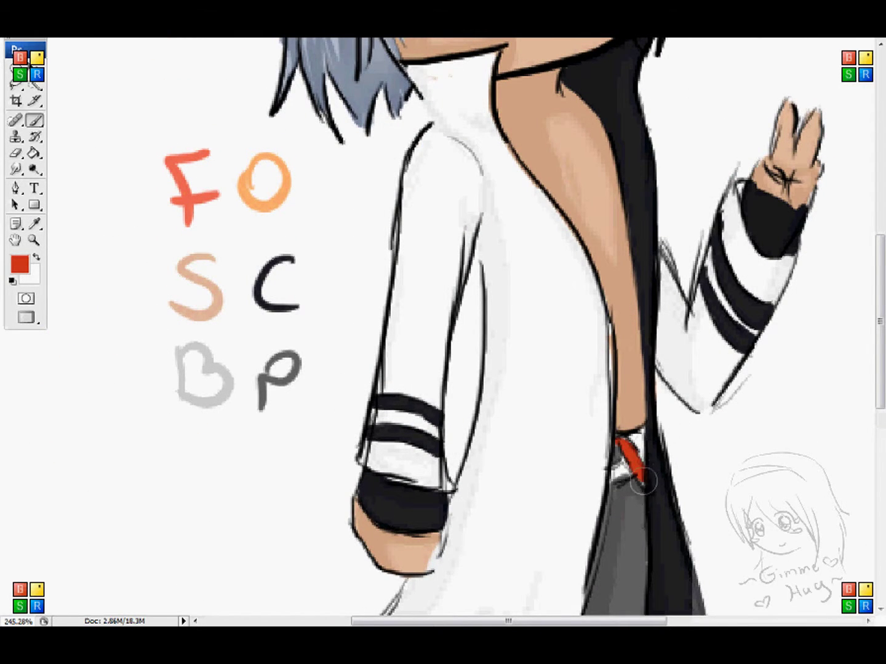
Choose an amber colour and fill both of the character's eyes with it
{"action": "double_click", "coordinate": [34, 240]}
{"action": "left_click_drag", "start_coordinate": [483, 246], "coordinate": [492, 311]}
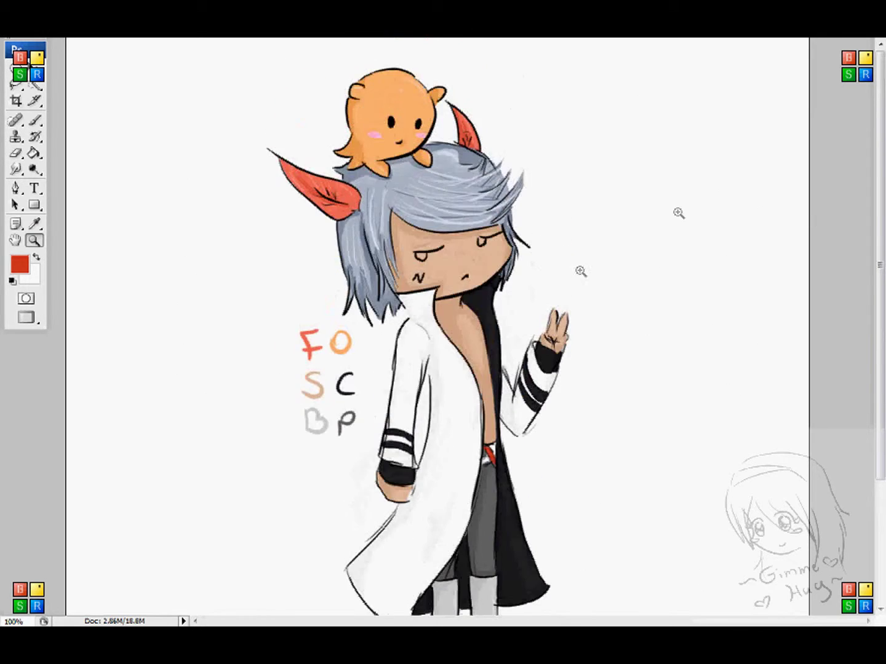
{"action": "left_click_drag", "start_coordinate": [542, 225], "coordinate": [332, 292]}
{"action": "left_click", "coordinate": [20, 265]}
{"action": "mouse_move", "coordinate": [640, 366]}
{"action": "left_mouse_down"}
{"action": "mouse_move", "coordinate": [640, 337]}
{"action": "mouse_move", "coordinate": [640, 347]}
{"action": "left_mouse_up"}
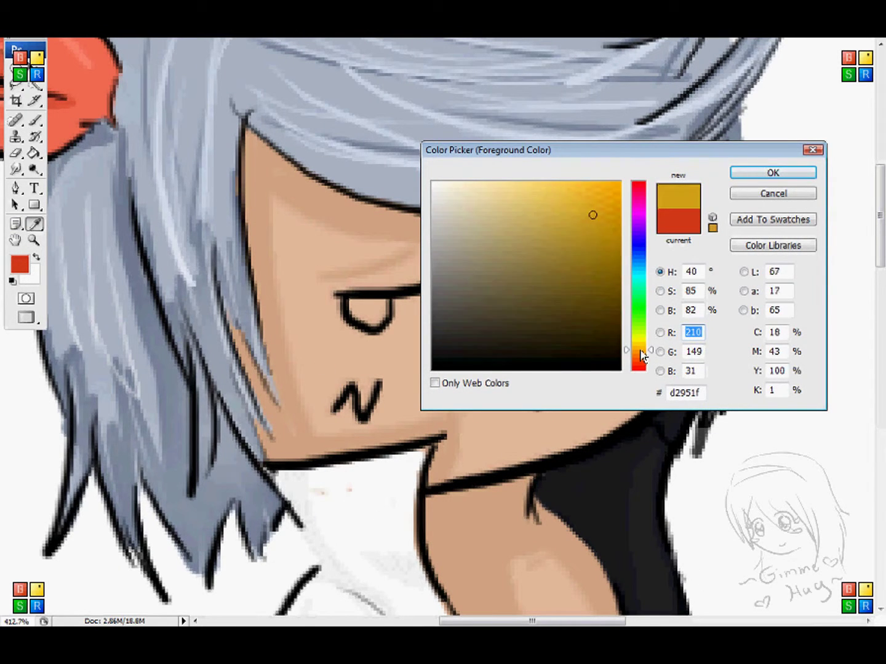
{"action": "left_click", "coordinate": [772, 173]}
{"action": "key", "text": "b"}
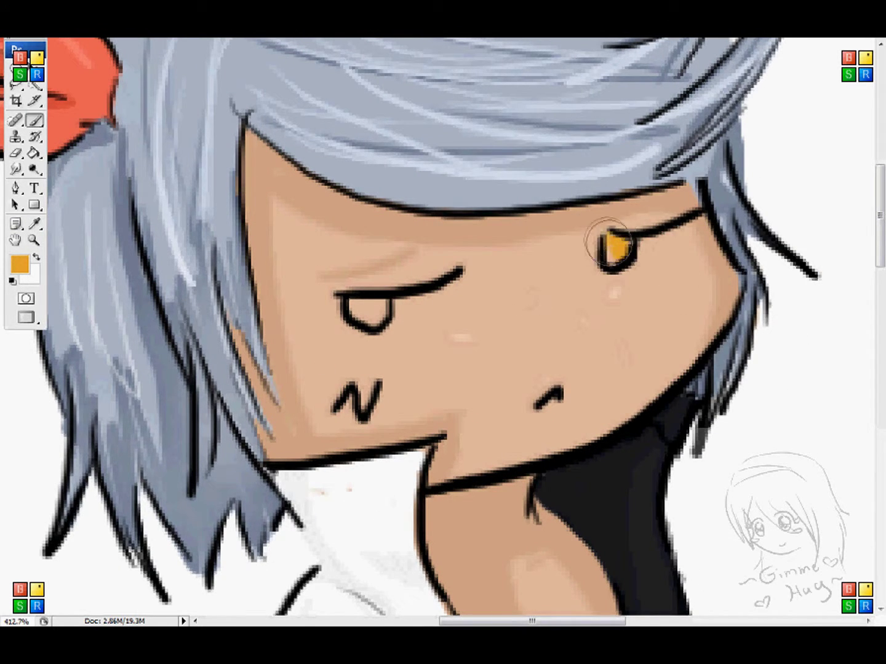
{"action": "left_click_drag", "start_coordinate": [355, 308], "coordinate": [378, 312]}
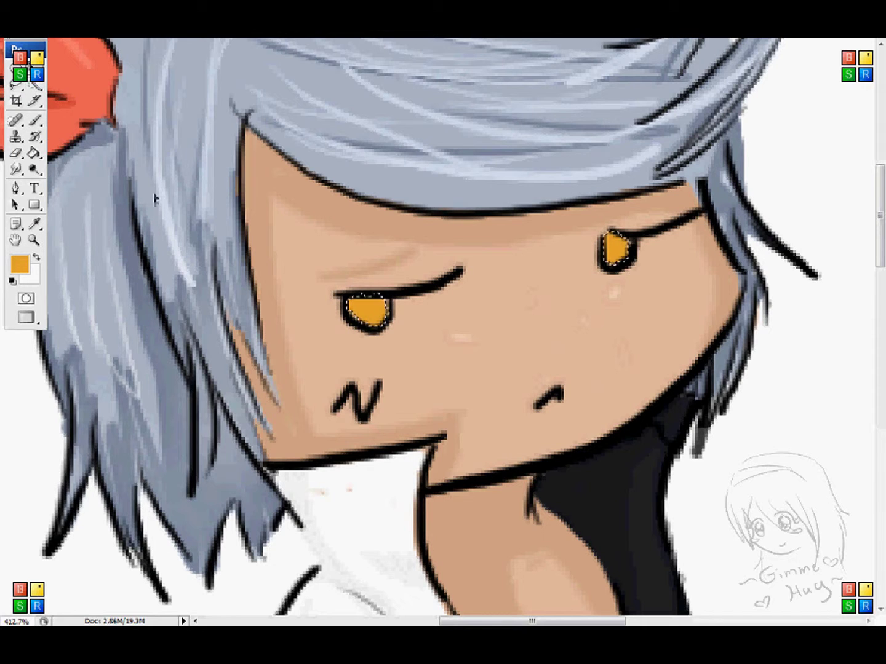
Choose a pale yellow and dab a highlight into each amber eye
{"action": "left_click", "coordinate": [19, 265]}
{"action": "left_click", "coordinate": [639, 341]}
{"action": "left_click", "coordinate": [544, 194]}
{"action": "left_click", "coordinate": [766, 174]}
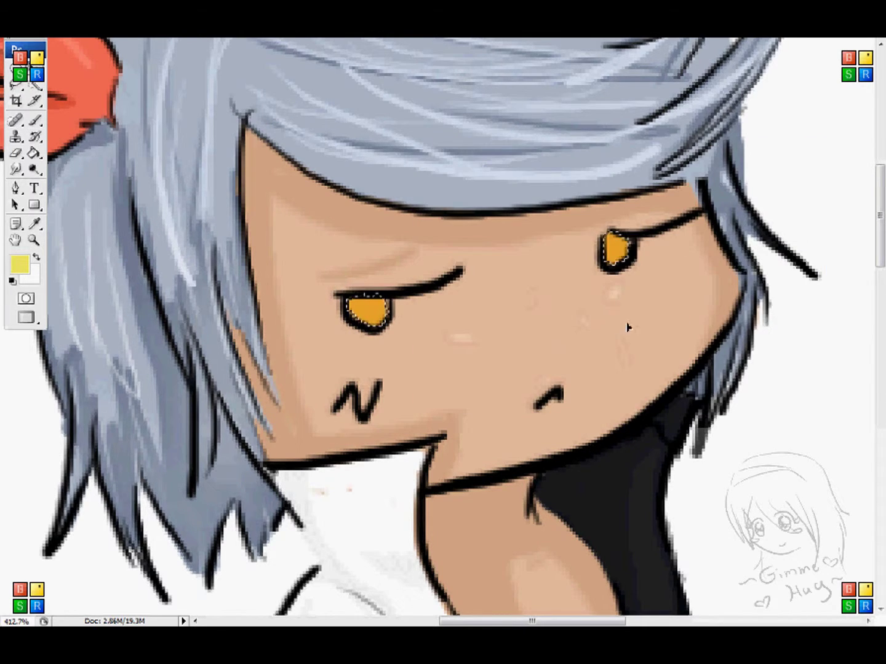
{"action": "left_click", "coordinate": [620, 259]}
{"action": "left_click", "coordinate": [372, 318]}
{"action": "double_click", "coordinate": [34, 239]}
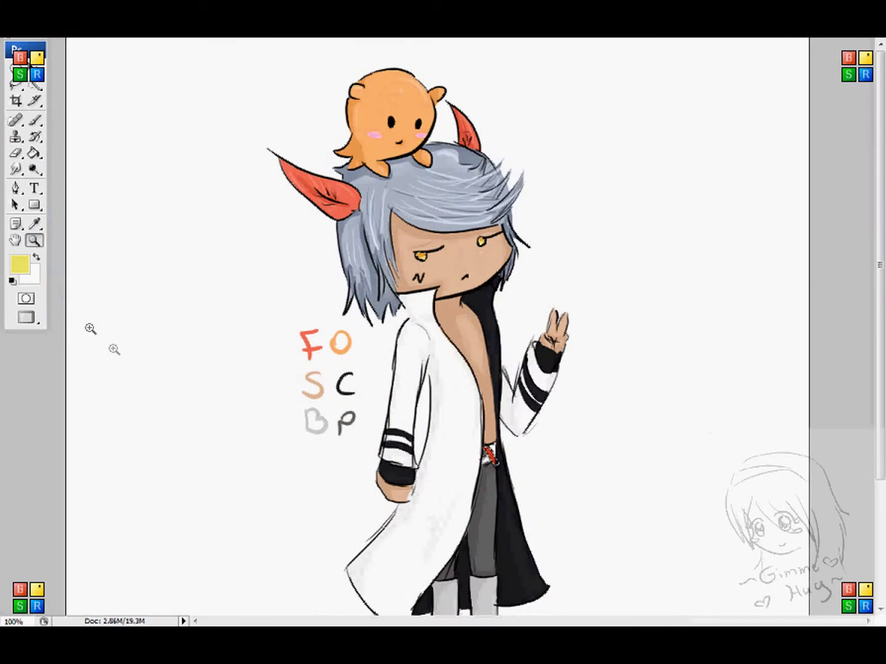
{"action": "scroll", "coordinate": [483, 375], "scroll_direction": "down", "scroll_amount": 3}
{"action": "scroll", "coordinate": [483, 375], "scroll_direction": "up", "scroll_amount": 3}
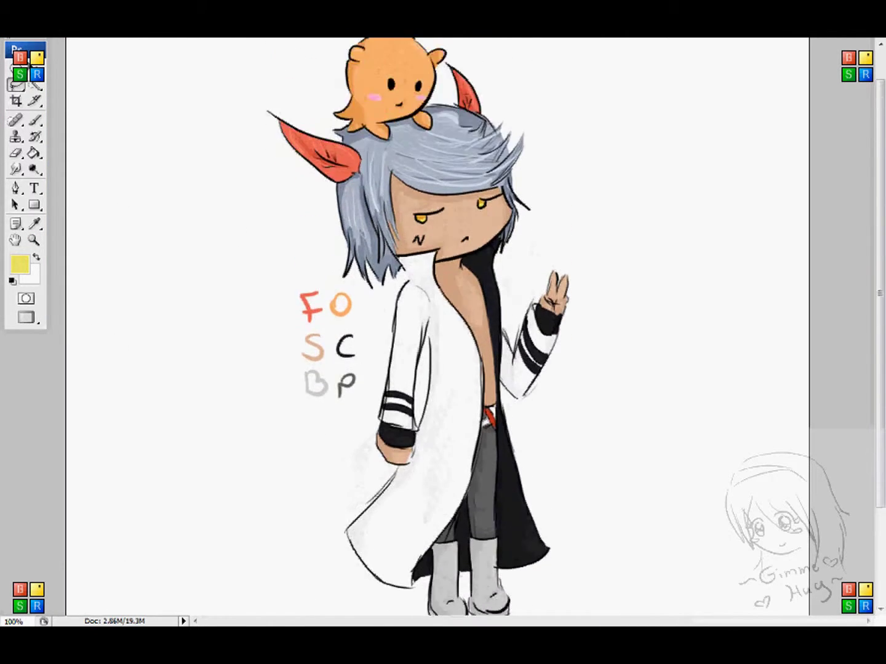
{"action": "scroll", "coordinate": [483, 375], "scroll_direction": "down", "scroll_amount": 3}
{"action": "scroll", "coordinate": [483, 375], "scroll_direction": "up", "scroll_amount": 2}
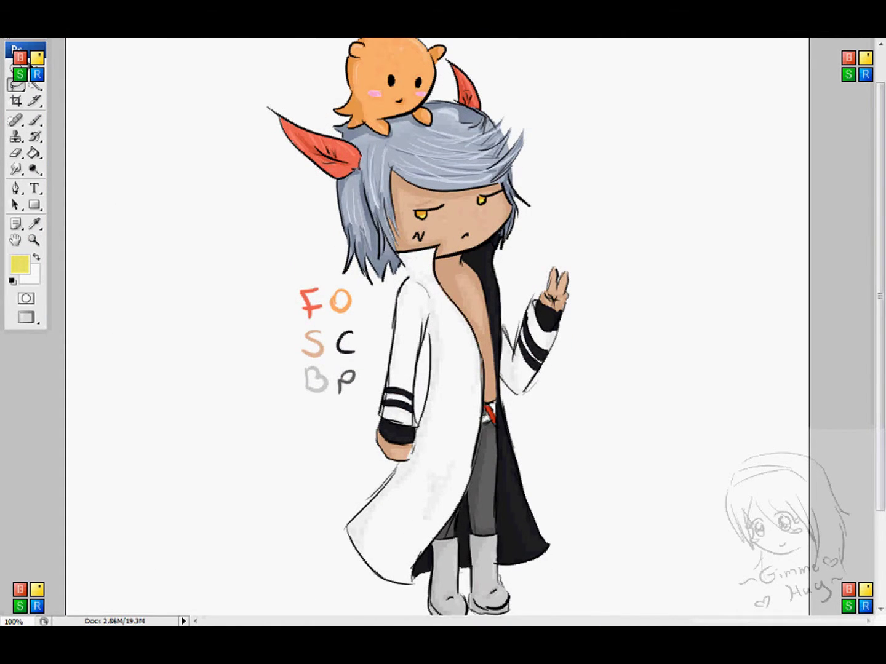
{"action": "scroll", "coordinate": [418, 326], "scroll_direction": "up", "scroll_amount": 2}
Set the foreground colour to the blue-violet #6469c7
{"action": "left_click", "coordinate": [20, 264]}
{"action": "left_click", "coordinate": [638, 247]}
{"action": "left_click", "coordinate": [526, 223]}
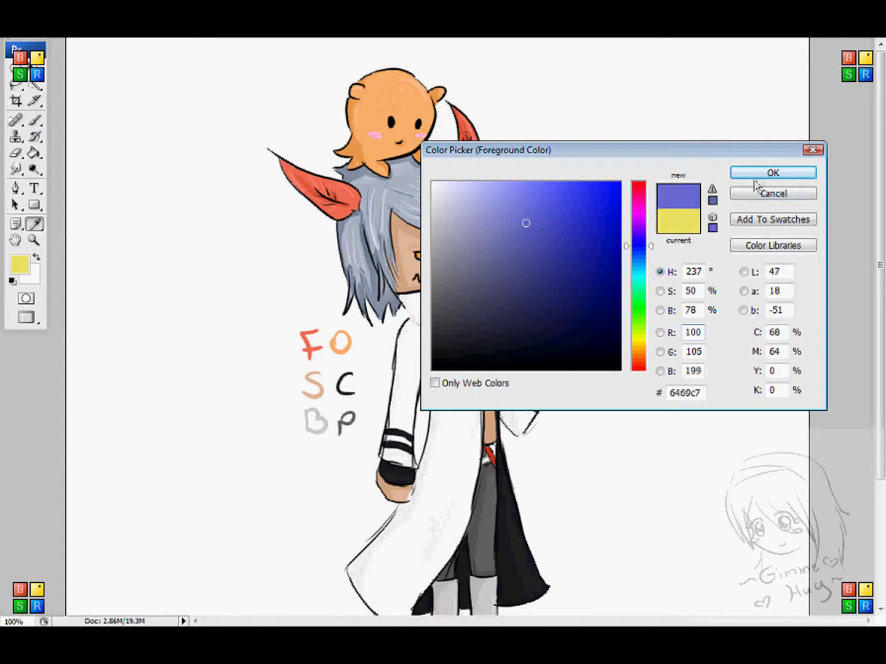
{"action": "left_click", "coordinate": [771, 174]}
Give the layer an Inner Shadow, an Outer Glow and a pale pink outside Stroke as layer styles
{"action": "right_click", "coordinate": [883, 128]}
{"action": "left_click", "coordinate": [859, 154]}
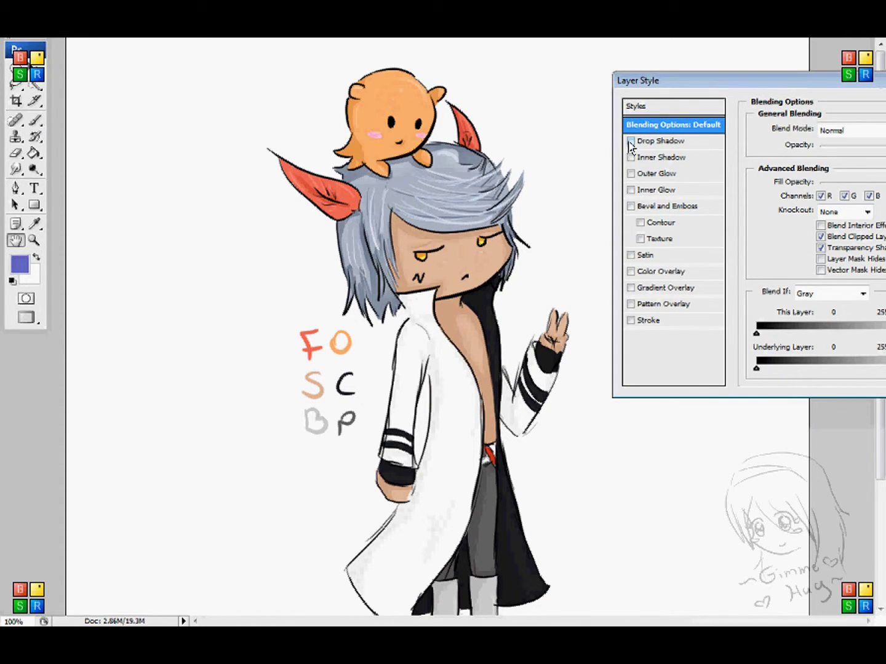
{"action": "left_click", "coordinate": [648, 319]}
{"action": "left_click", "coordinate": [794, 227]}
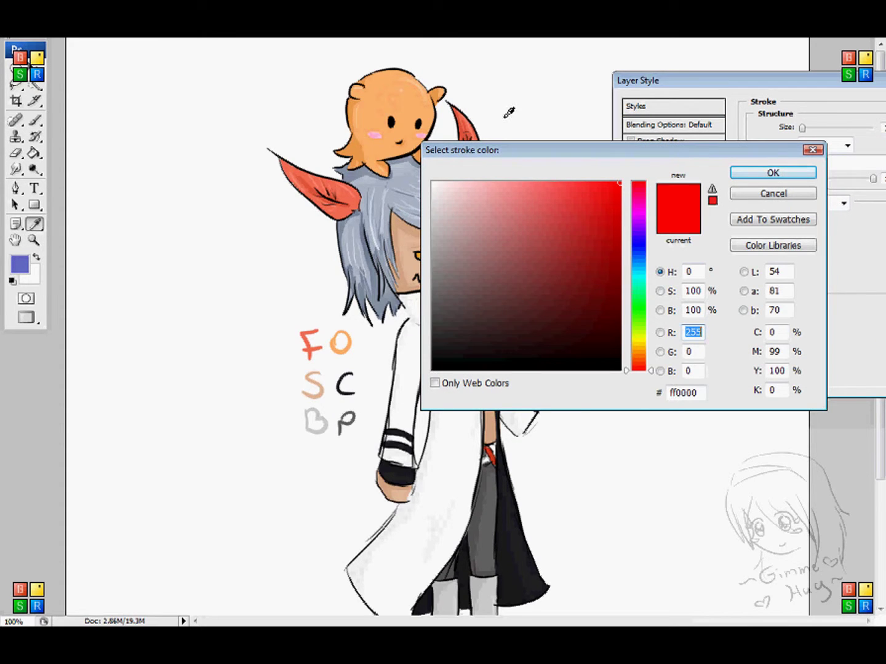
{"action": "left_click", "coordinate": [638, 212]}
{"action": "left_click", "coordinate": [472, 184]}
{"action": "left_click", "coordinate": [467, 184]}
{"action": "left_click", "coordinate": [773, 173]}
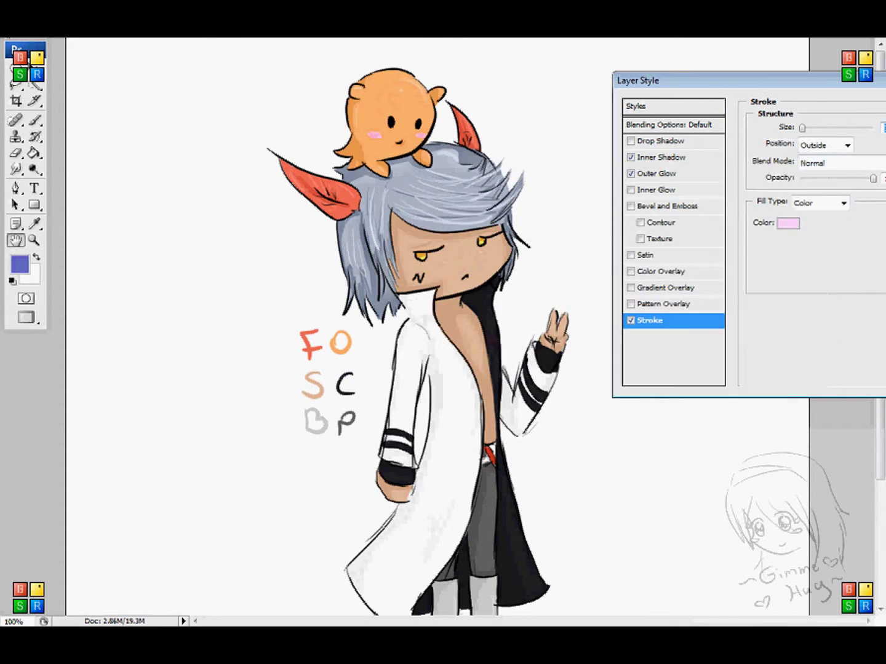
{"action": "key", "text": "Return"}
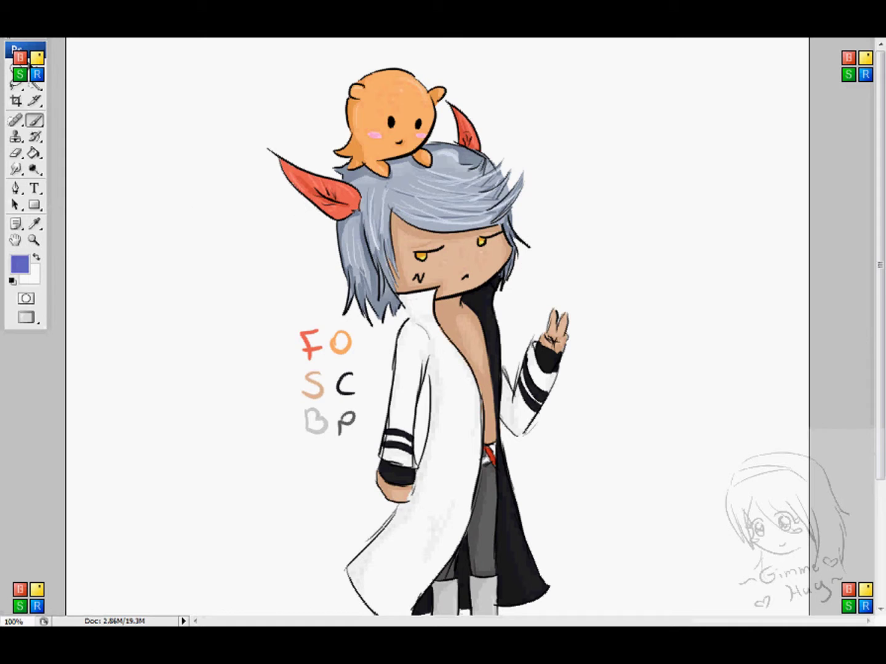
Hand-letter a large "Thanks" diagonally beside the character in blue-violet, and draw a heart and a zigzag below it
{"action": "left_click_drag", "start_coordinate": [879, 246], "coordinate": [879, 254]}
{"action": "left_click_drag", "start_coordinate": [510, 89], "coordinate": [616, 134]}
{"action": "left_click_drag", "start_coordinate": [546, 130], "coordinate": [521, 193]}
{"action": "left_click_drag", "start_coordinate": [631, 132], "coordinate": [607, 237]}
{"action": "mouse_move", "coordinate": [654, 231]}
{"action": "left_mouse_down"}
{"action": "mouse_move", "coordinate": [643, 242]}
{"action": "mouse_move", "coordinate": [655, 271]}
{"action": "left_mouse_up"}
{"action": "left_click_drag", "start_coordinate": [655, 246], "coordinate": [698, 301]}
{"action": "left_click_drag", "start_coordinate": [761, 257], "coordinate": [707, 357]}
{"action": "mouse_move", "coordinate": [732, 311]}
{"action": "left_mouse_down"}
{"action": "mouse_move", "coordinate": [755, 365]}
{"action": "mouse_move", "coordinate": [731, 387]}
{"action": "left_mouse_up"}
{"action": "left_click_drag", "start_coordinate": [600, 391], "coordinate": [600, 506]}
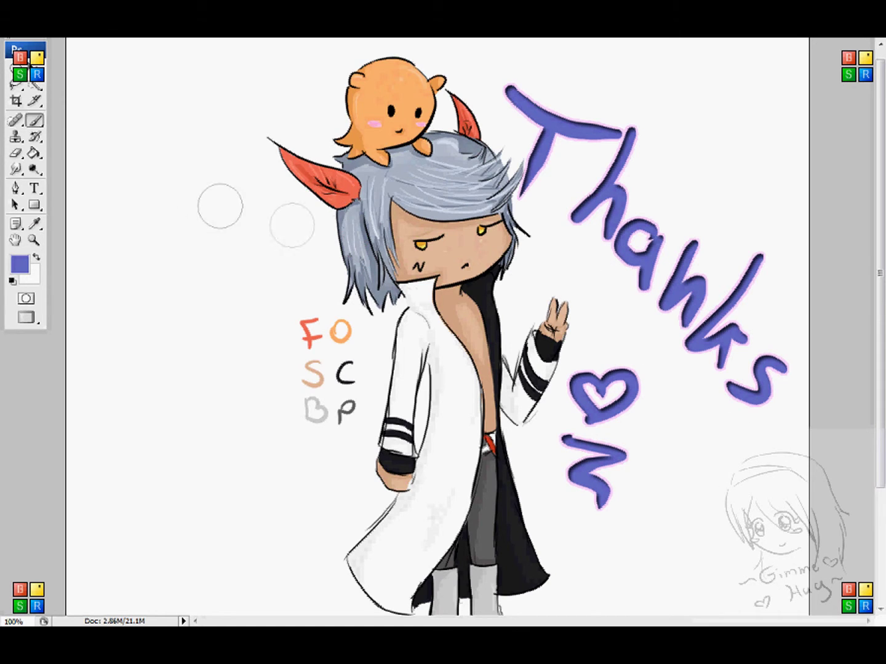